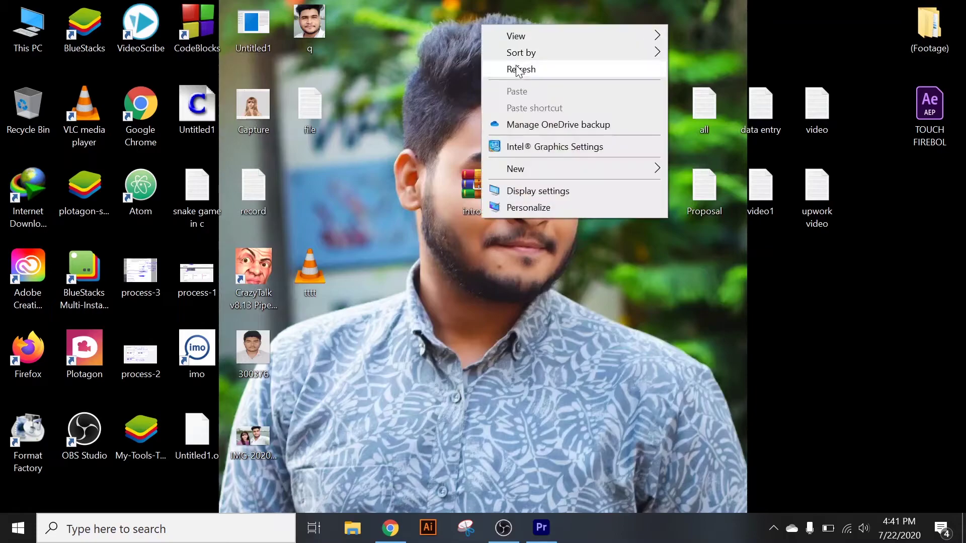
# - Refresh the Windows desktop and return to the Premiere Pro project window
pyautogui.click(522, 67)
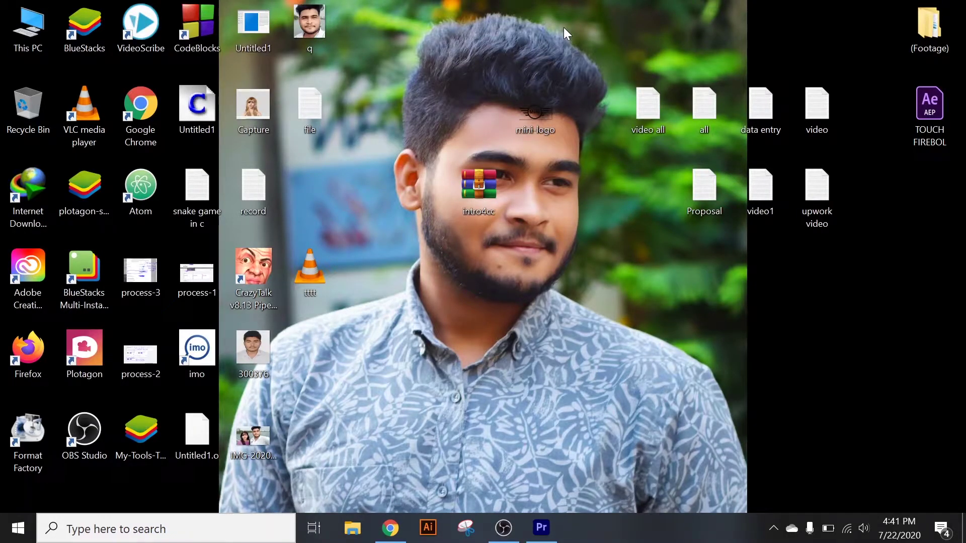
pyautogui.rightClick(422, 29)
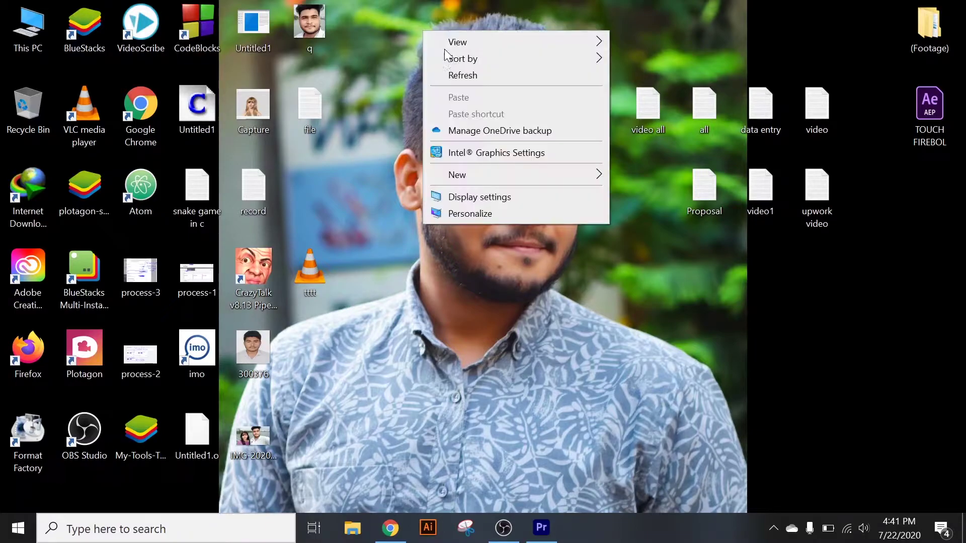
pyautogui.click(456, 73)
pyautogui.click(541, 527)
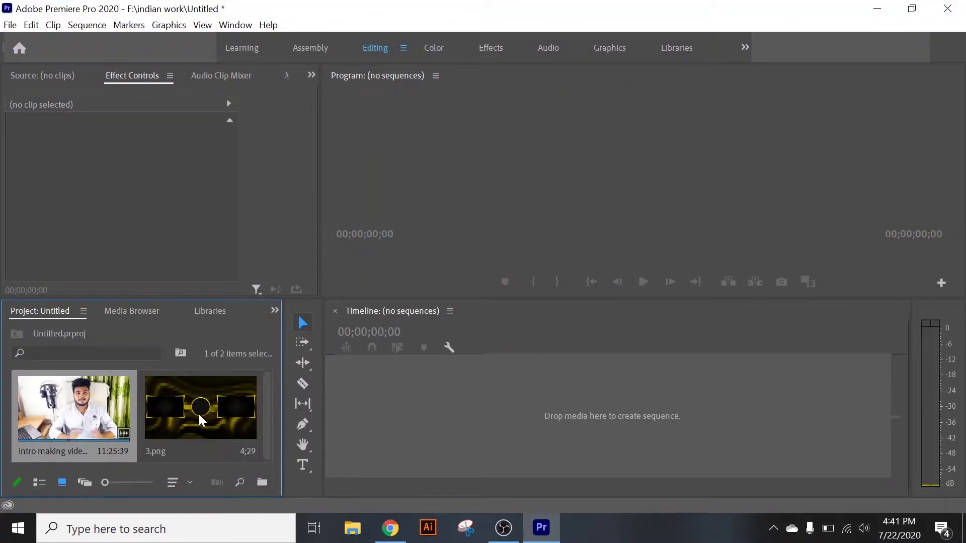
# - Preview the 3.png gold frame image in the Source monitor
pyautogui.doubleClick(157, 430)
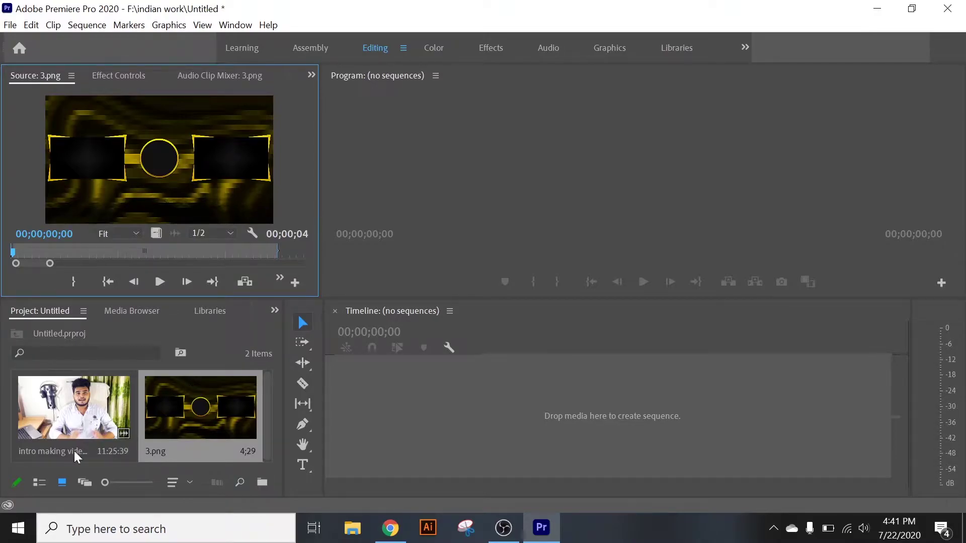
pyautogui.click(48, 434)
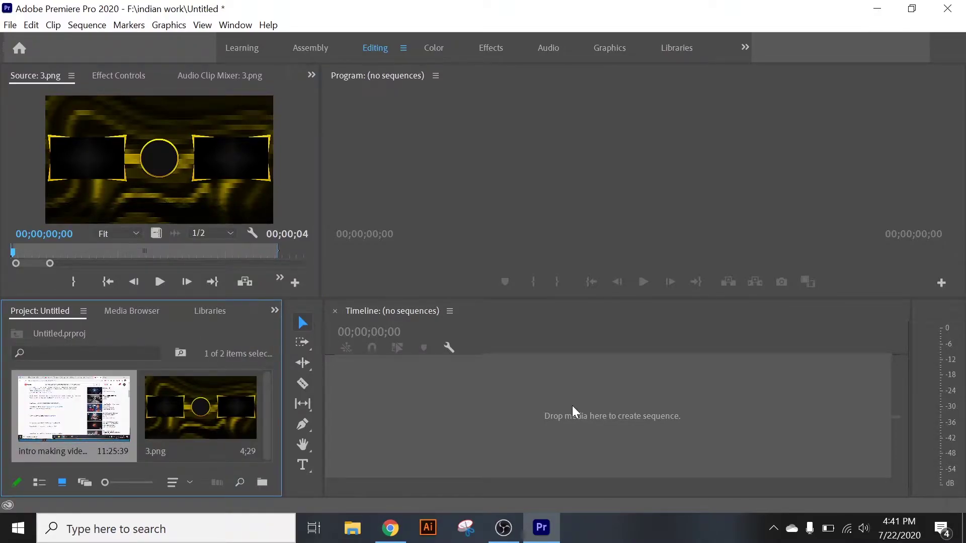
pyautogui.click(454, 400)
pyautogui.click(491, 216)
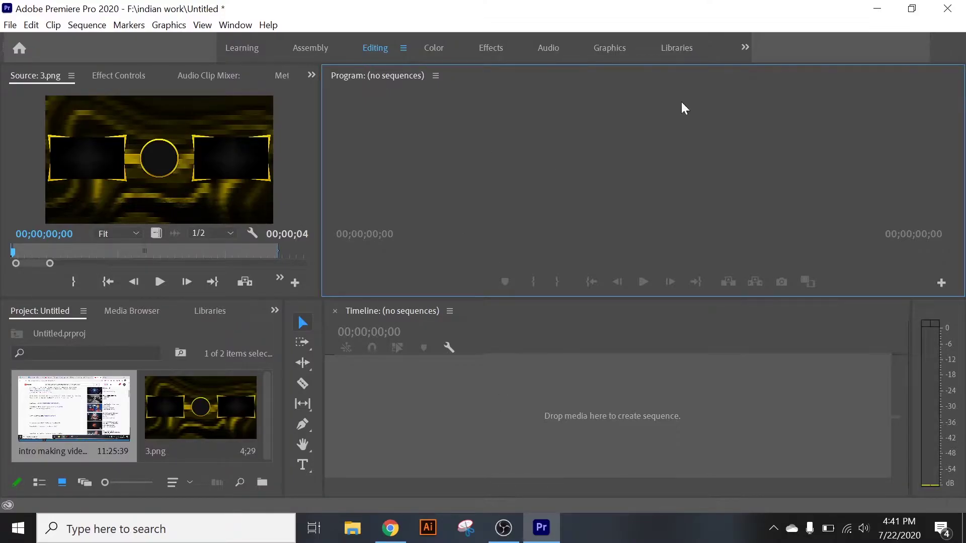
pyautogui.click(39, 130)
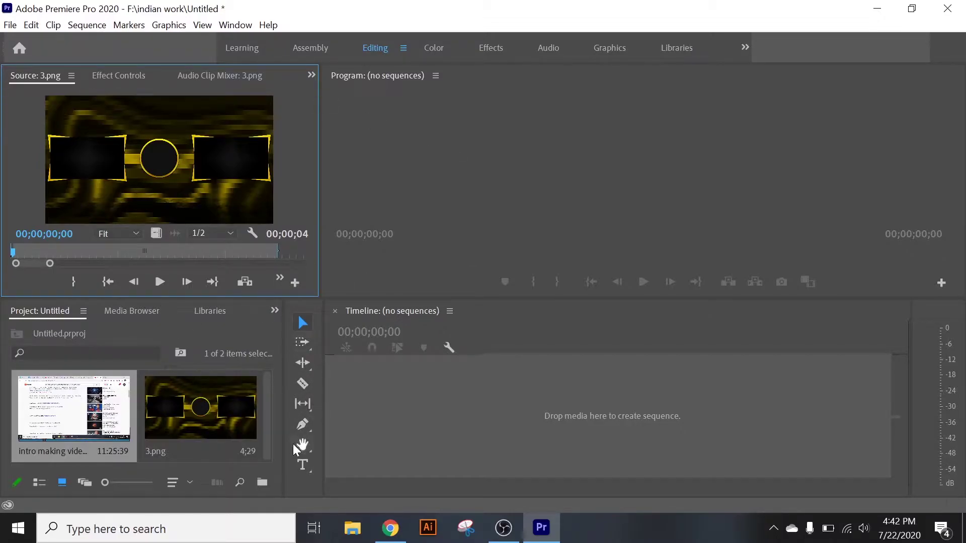
# - Try the Pen, Selection and Type tools, then show Effect Controls for 3.png
pyautogui.click(302, 425)
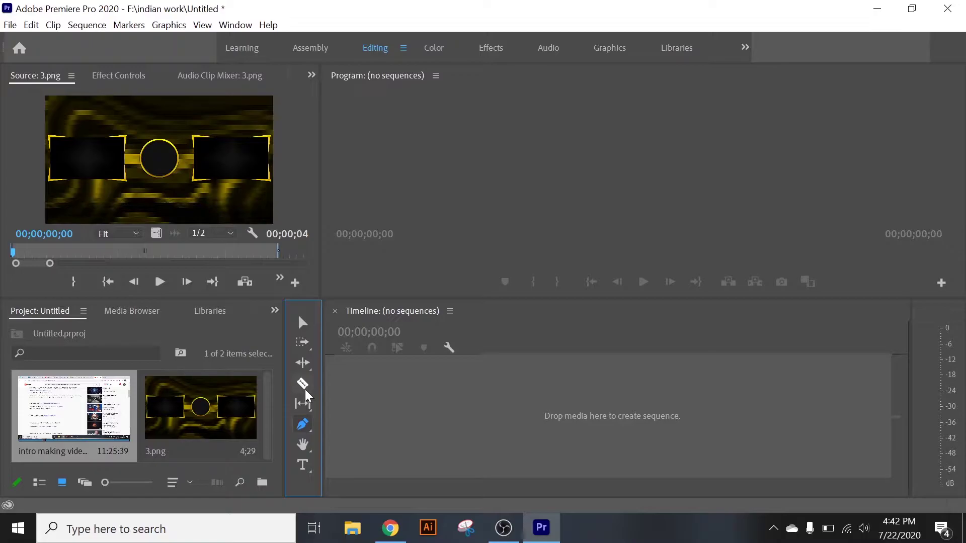
pyautogui.click(304, 325)
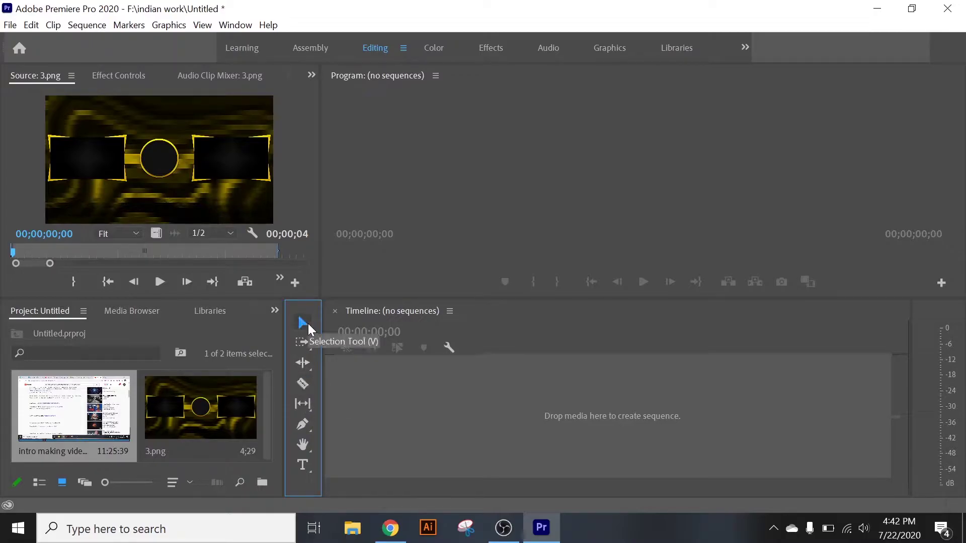
pyautogui.click(302, 466)
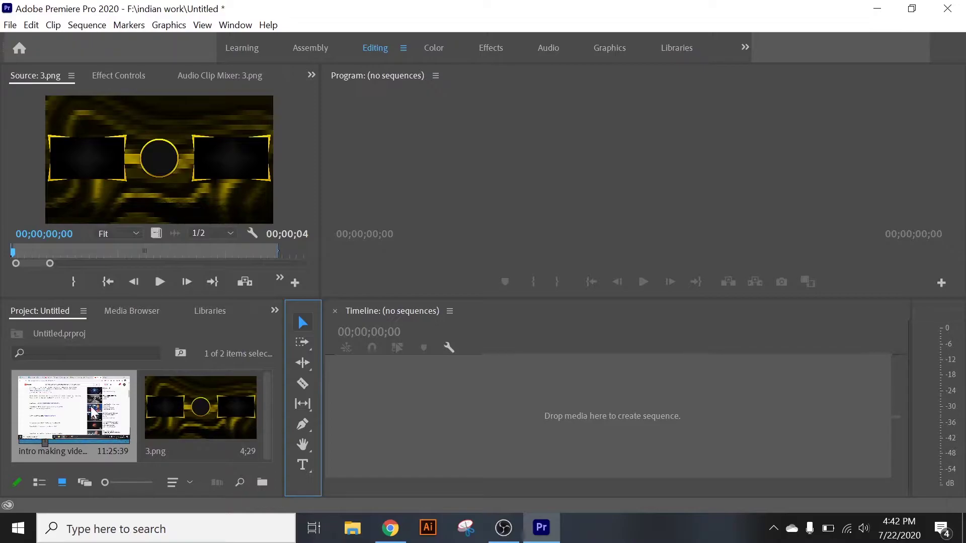
pyautogui.click(110, 74)
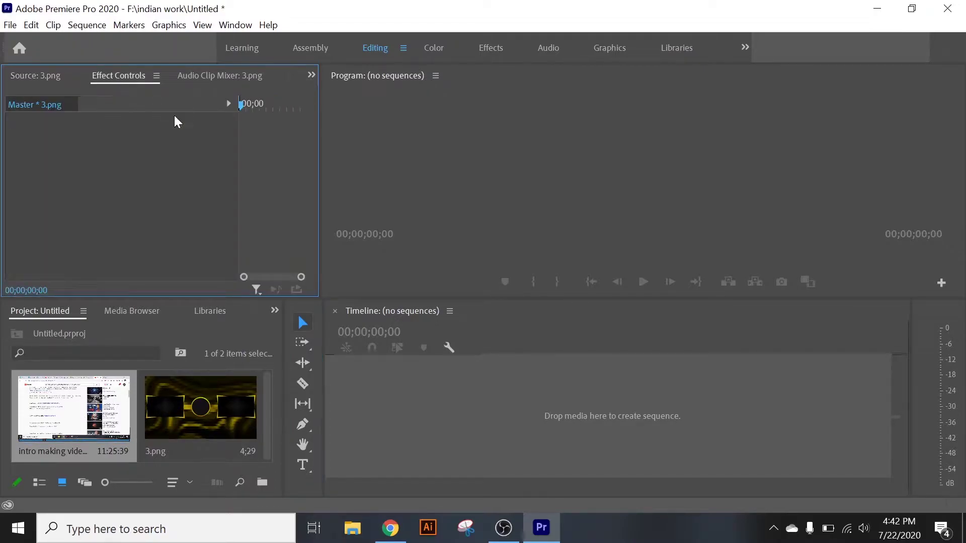
# - Drag intro making video.mp4 onto the empty Timeline to make a sequence, then zoom out
pyautogui.moveTo(63, 428); pyautogui.dragTo(384, 427)
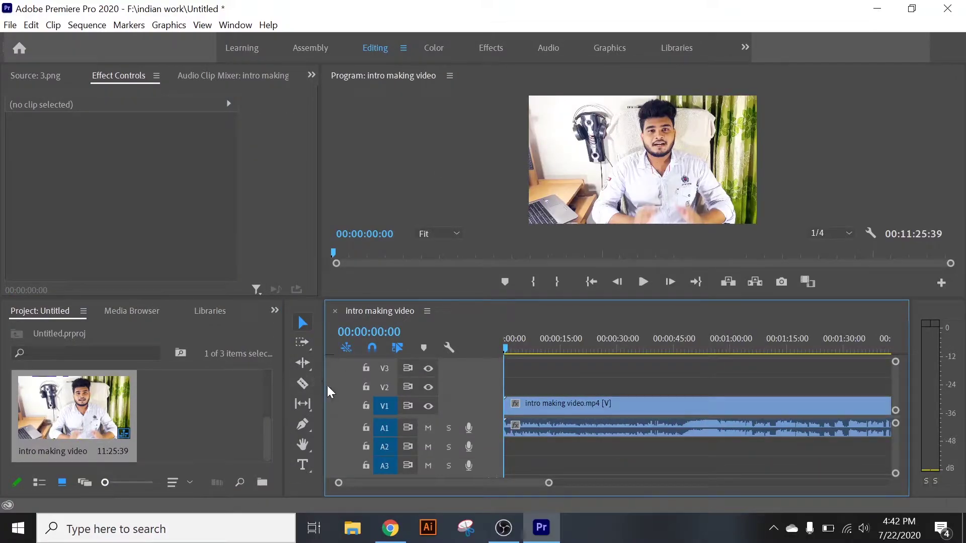
pyautogui.moveTo(322, 393); pyautogui.dragTo(320, 392)
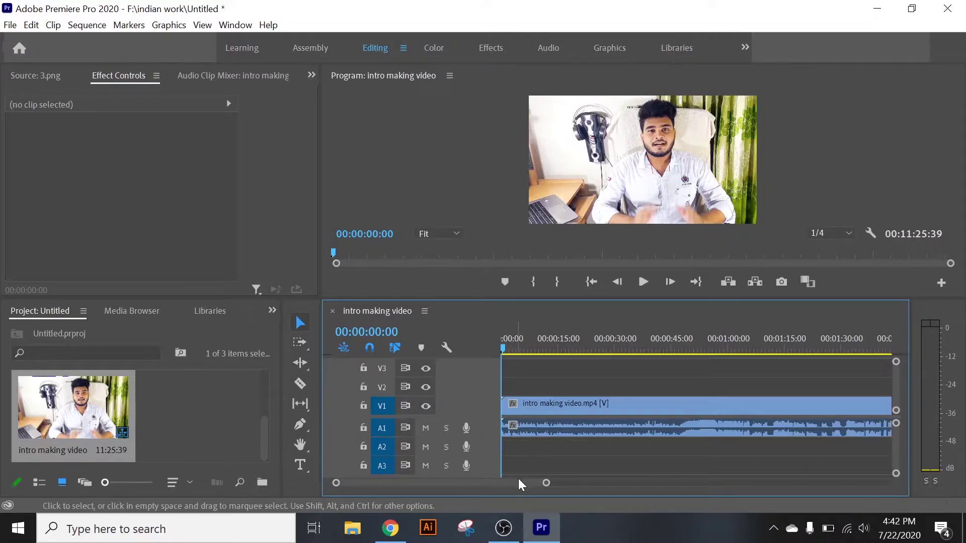
pyautogui.moveTo(547, 483); pyautogui.dragTo(703, 483)
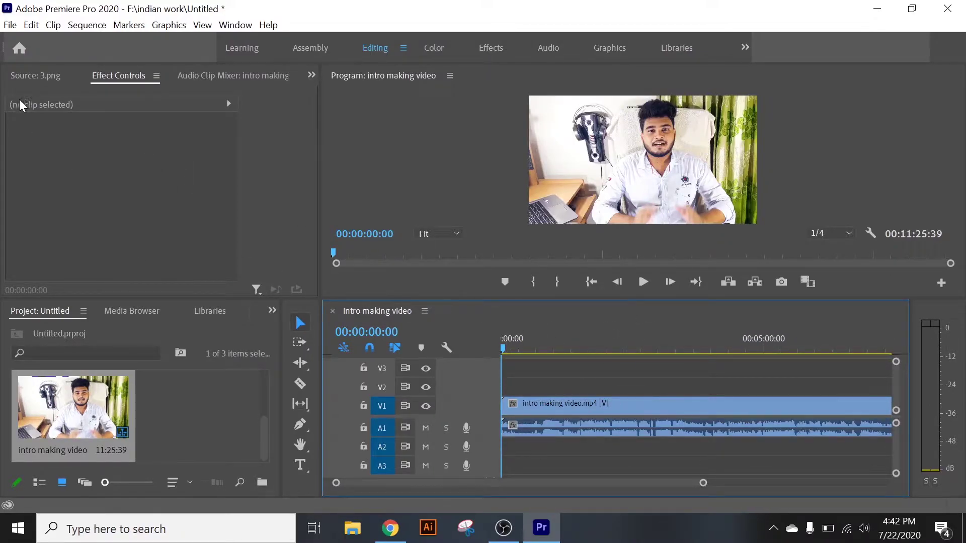
# - Show the intro clip's Motion settings: Position 960, 540, Scale 100, Rotation 0
pyautogui.click(41, 79)
pyautogui.click(113, 75)
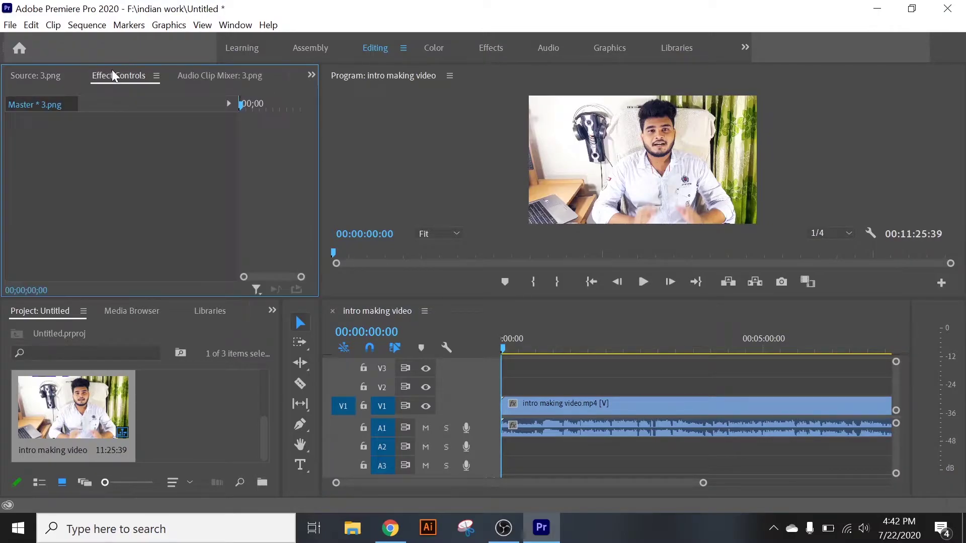
pyautogui.click(646, 405)
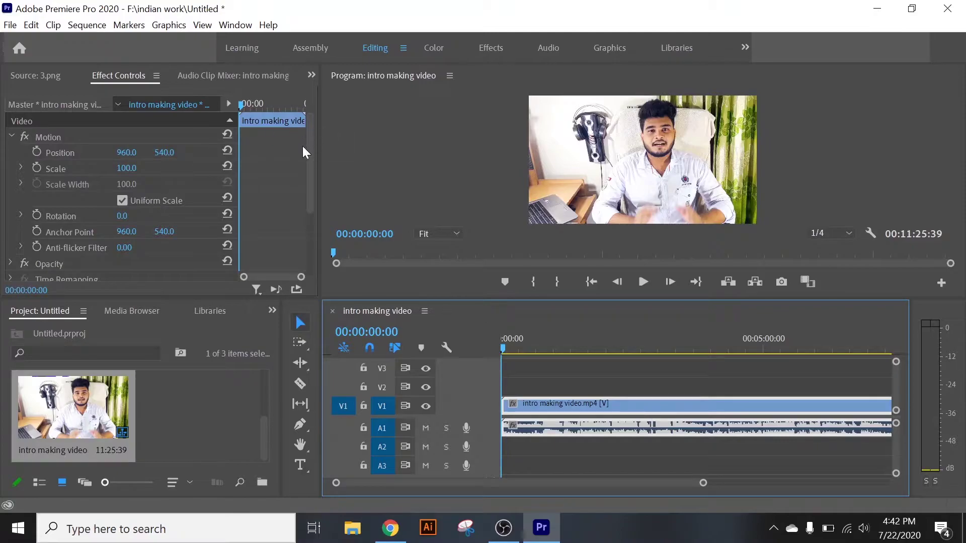
pyautogui.scroll(-3, 307, 153)
pyautogui.scroll(3, 295, 126)
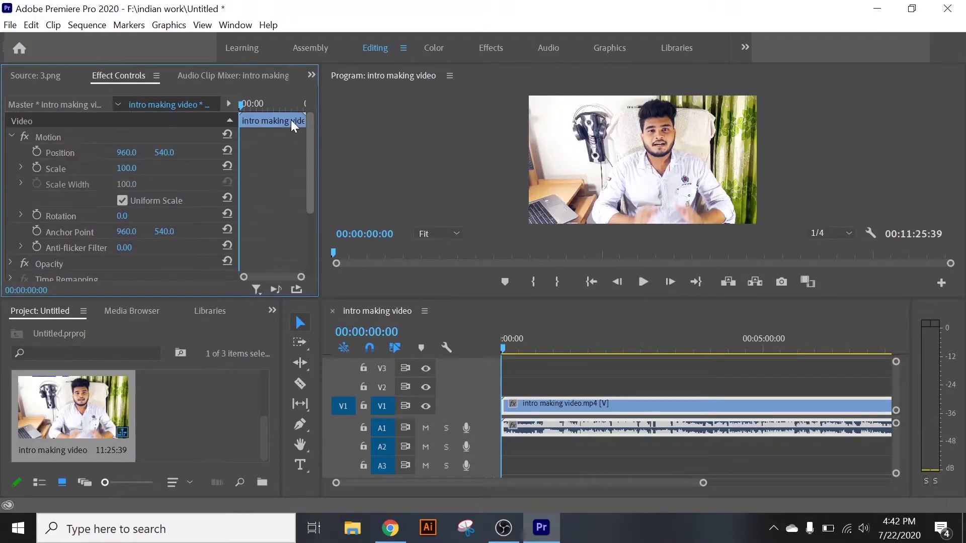
pyautogui.click(230, 25)
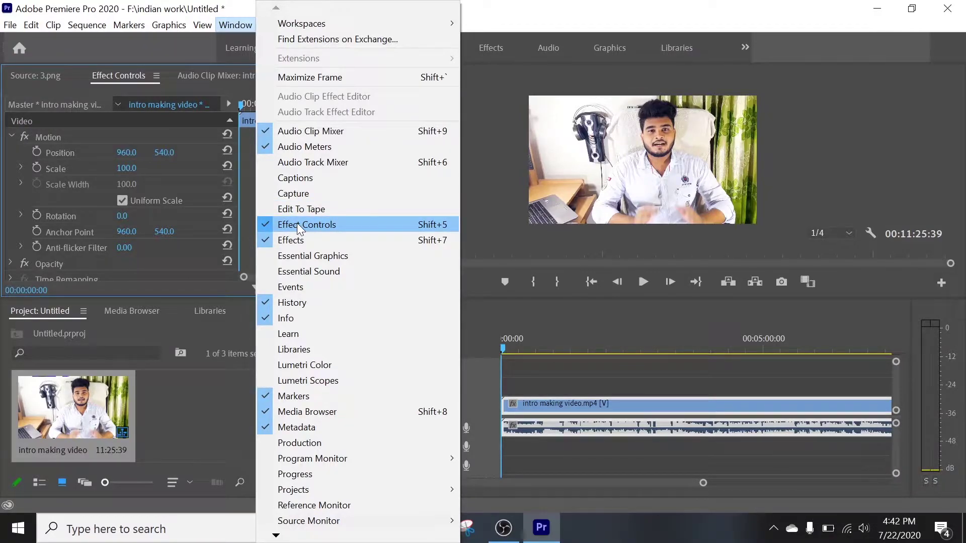
pyautogui.click(308, 224)
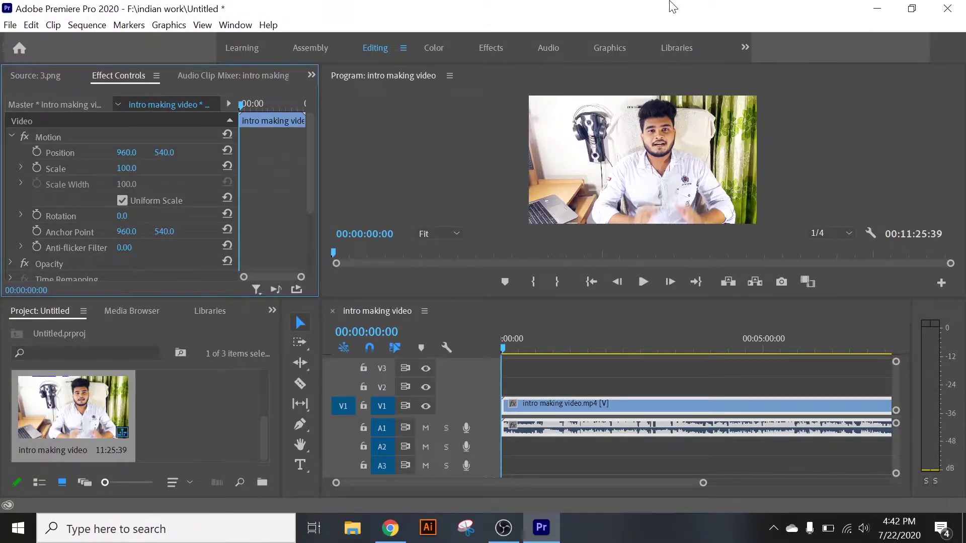
pyautogui.click(245, 23)
pyautogui.click(600, 6)
# - Razor-cut the V1 clip and delete its later piece
pyautogui.moveTo(703, 483); pyautogui.dragTo(754, 483)
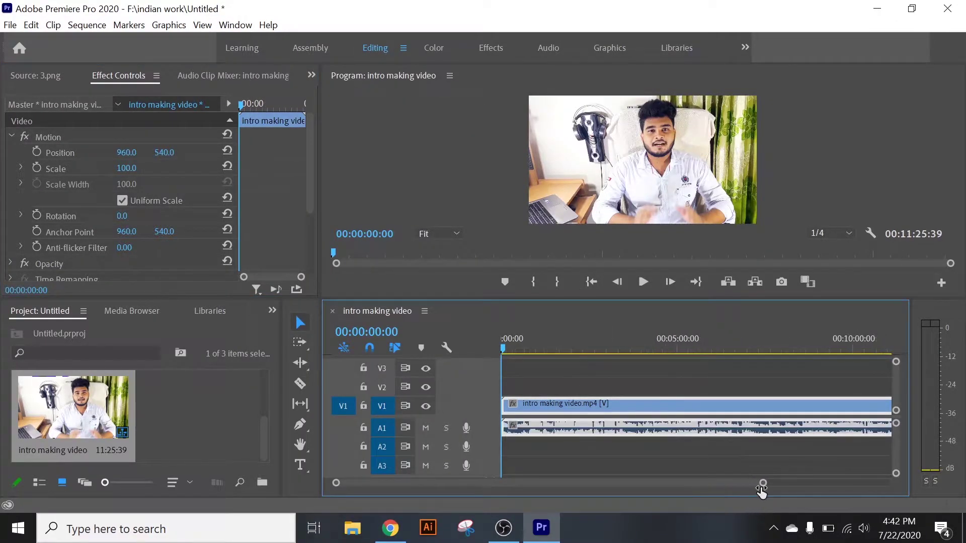
pyautogui.click(301, 384)
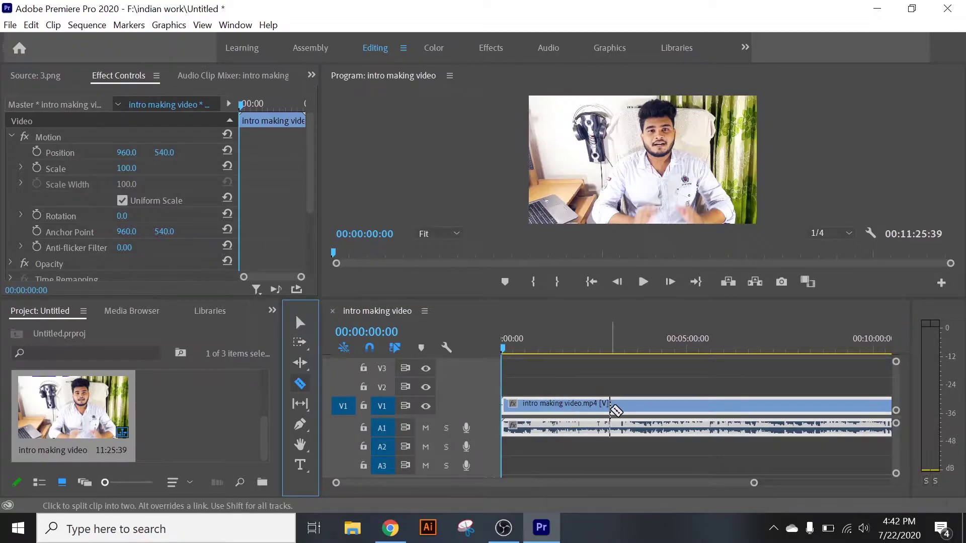
pyautogui.click(609, 405)
pyautogui.click(303, 328)
pyautogui.click(669, 413)
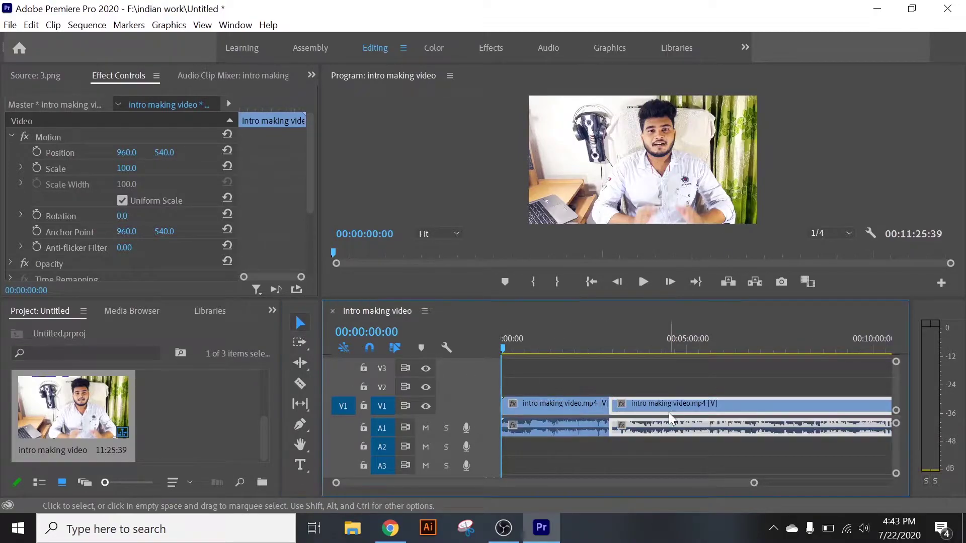
pyautogui.press('Delete')
# - Select the remaining clip, move the playhead near the start, and enlarge the timeline
pyautogui.click(566, 347)
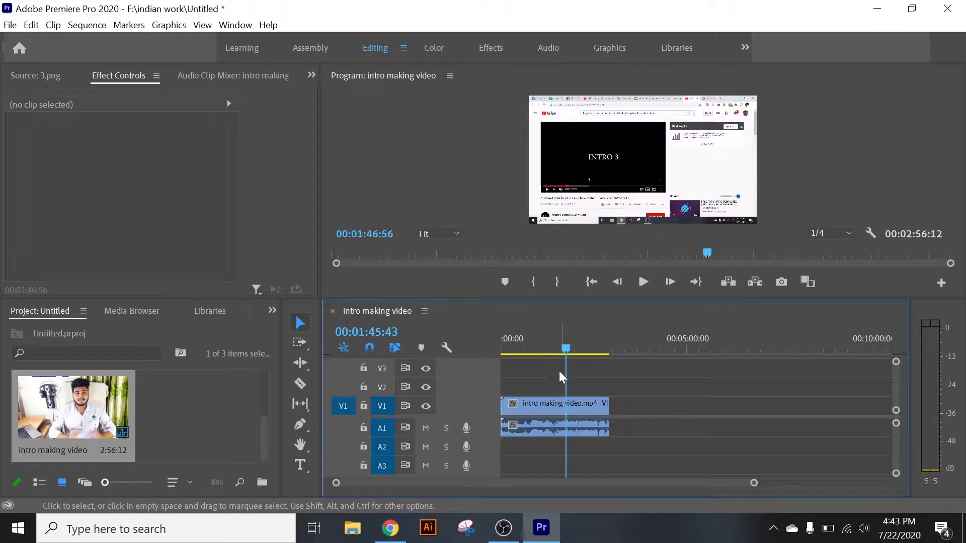
pyautogui.click(555, 402)
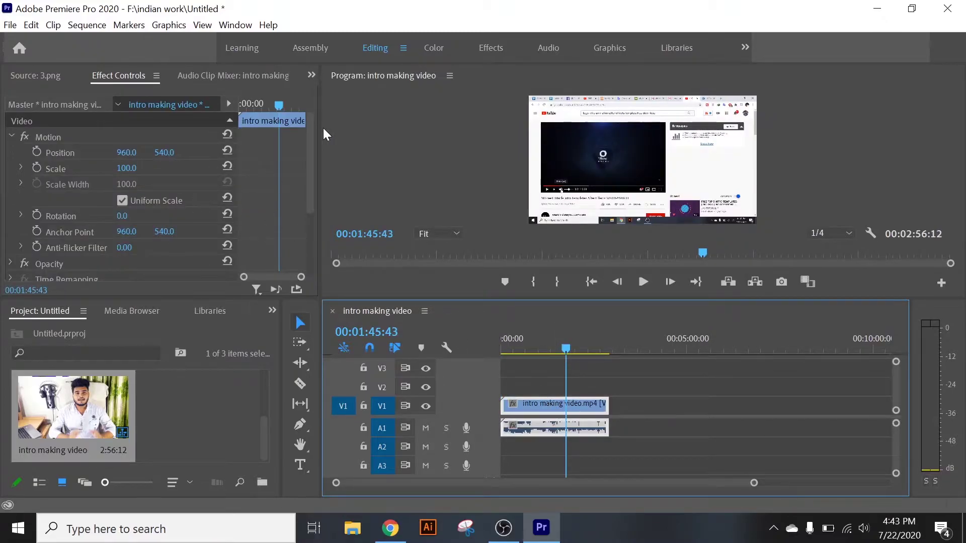
pyautogui.moveTo(566, 351); pyautogui.dragTo(506, 354)
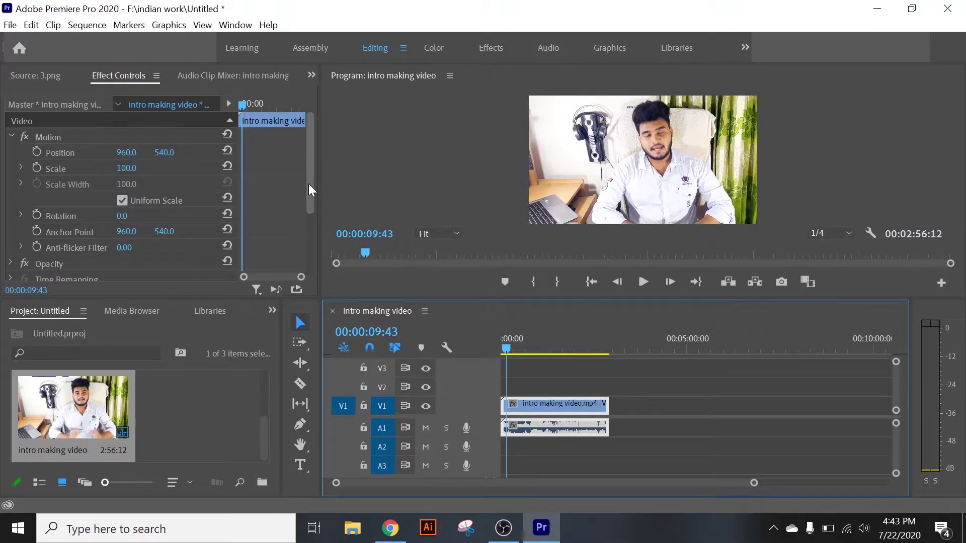
pyautogui.moveTo(309, 183)
pyautogui.mouseDown()
pyautogui.moveTo(309, 219)
pyautogui.moveTo(309, 152)
pyautogui.mouseUp()
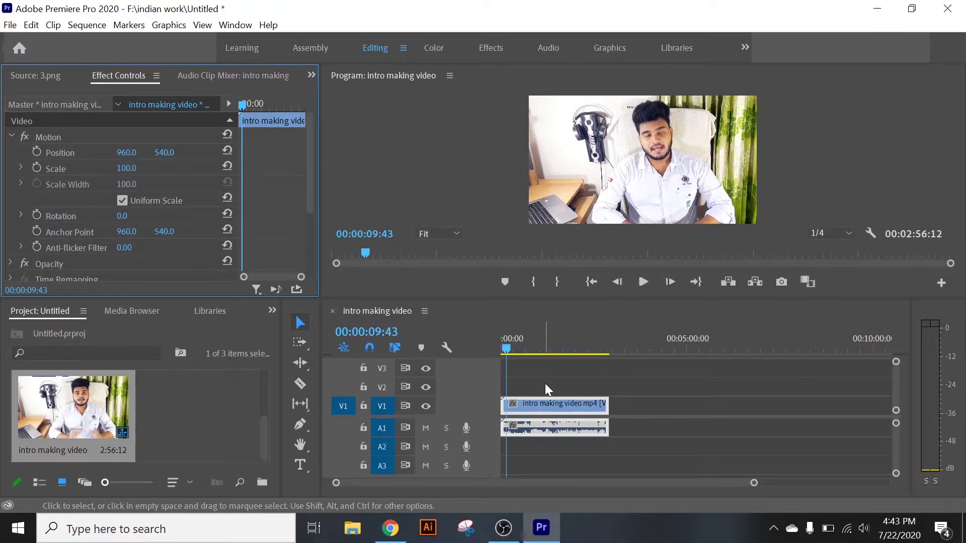
pyautogui.moveTo(563, 301); pyautogui.dragTo(569, 246)
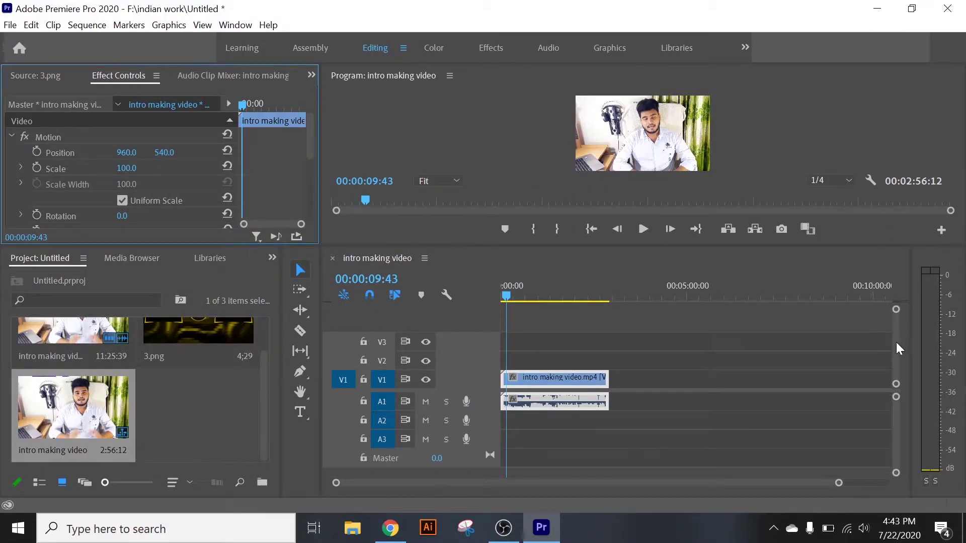
# - Move the talking-head clip up onto higher tracks, creating V5 and above
pyautogui.moveTo(895, 342)
pyautogui.mouseDown()
pyautogui.moveTo(898, 333)
pyautogui.moveTo(898, 353)
pyautogui.mouseUp()
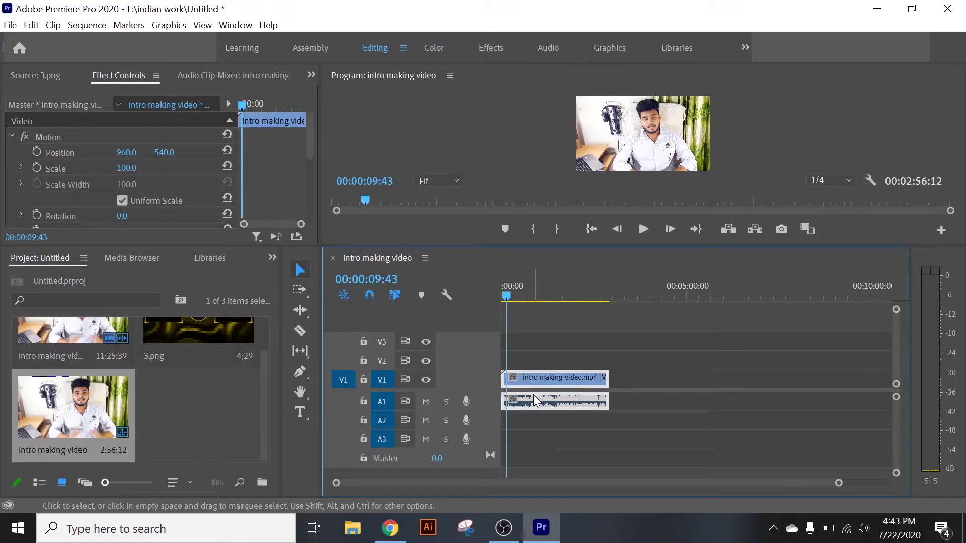
pyautogui.moveTo(533, 394); pyautogui.dragTo(553, 322)
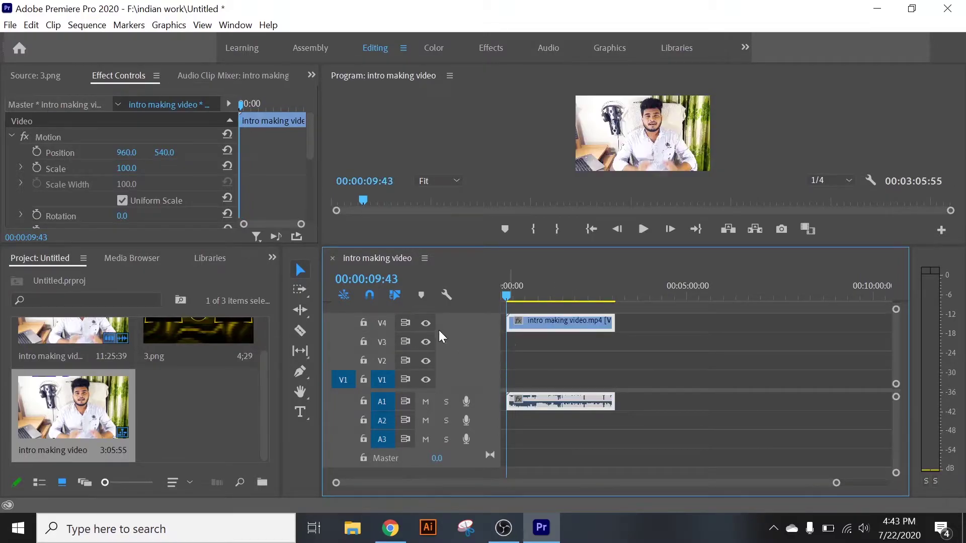
pyautogui.moveTo(899, 367); pyautogui.dragTo(896, 342)
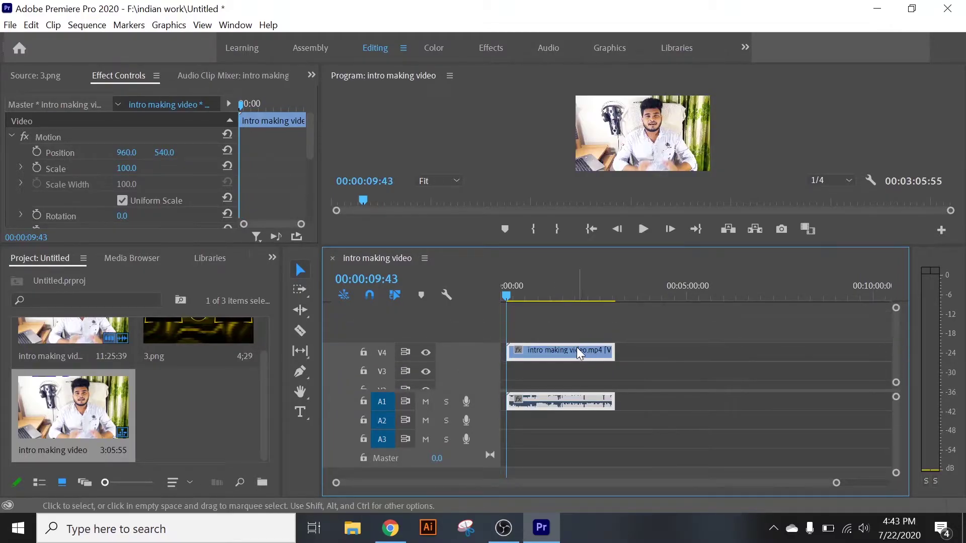
pyautogui.moveTo(577, 351); pyautogui.dragTo(579, 315)
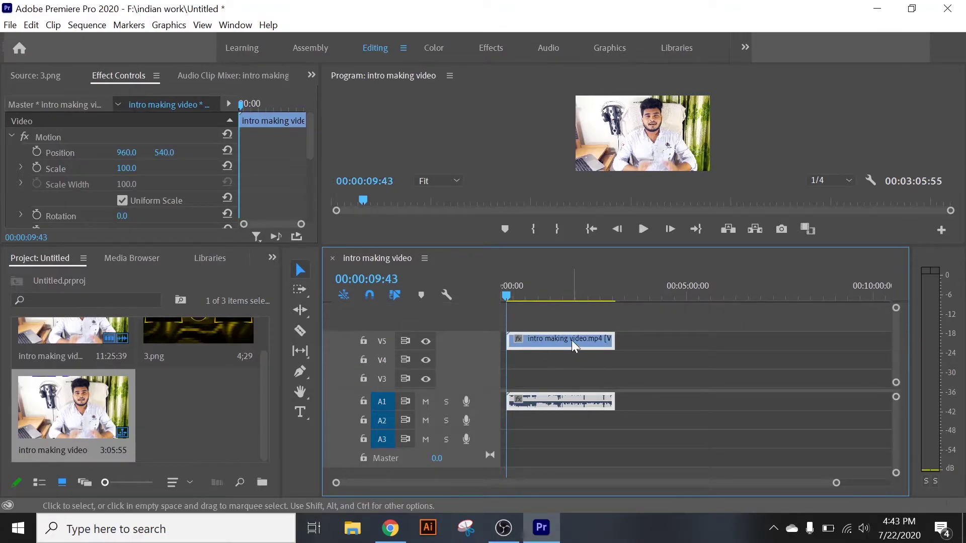
pyautogui.moveTo(572, 340); pyautogui.dragTo(568, 407)
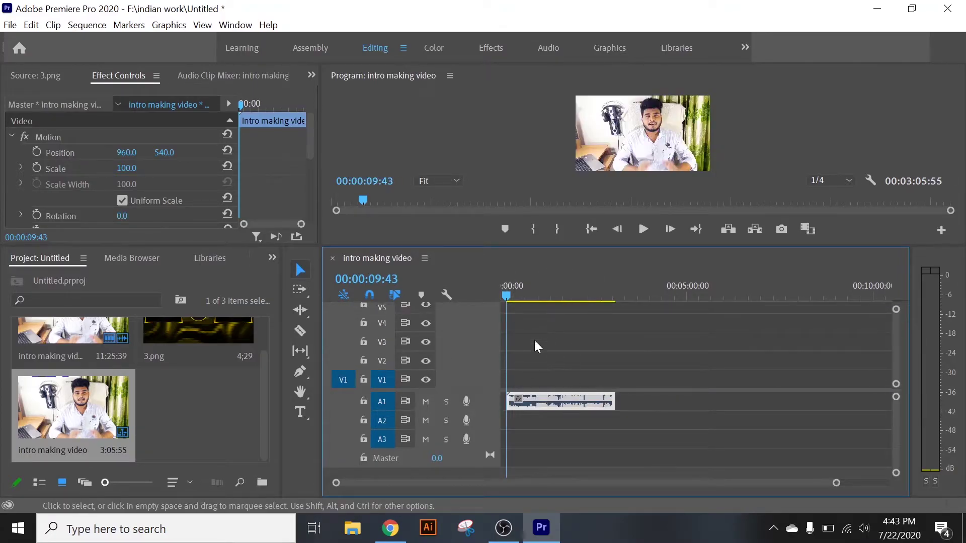
# - Bring the clip back to the start of V1 and enlarge the Program monitor
pyautogui.scroll(2, 893, 382)
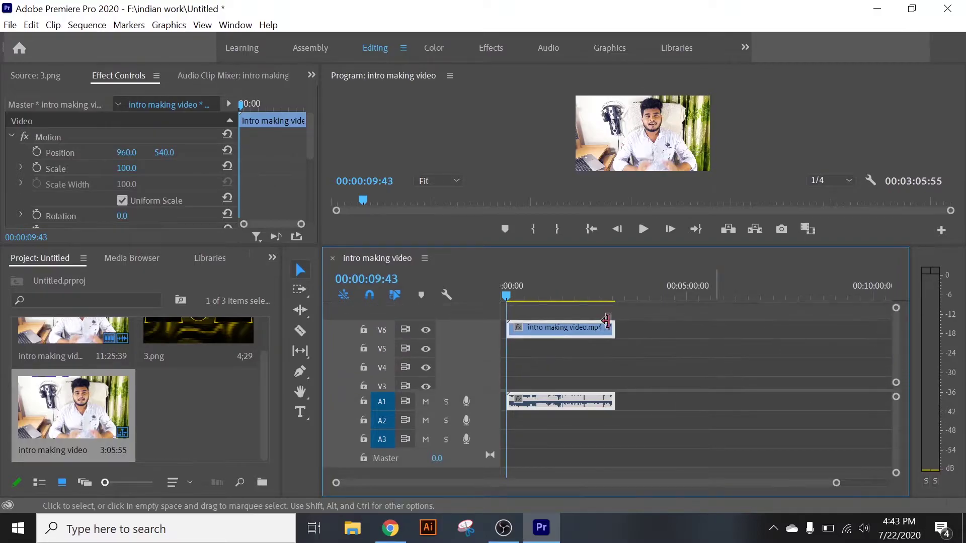
pyautogui.moveTo(569, 326)
pyautogui.mouseDown()
pyautogui.moveTo(541, 341)
pyautogui.moveTo(570, 406)
pyautogui.moveTo(518, 410)
pyautogui.mouseUp()
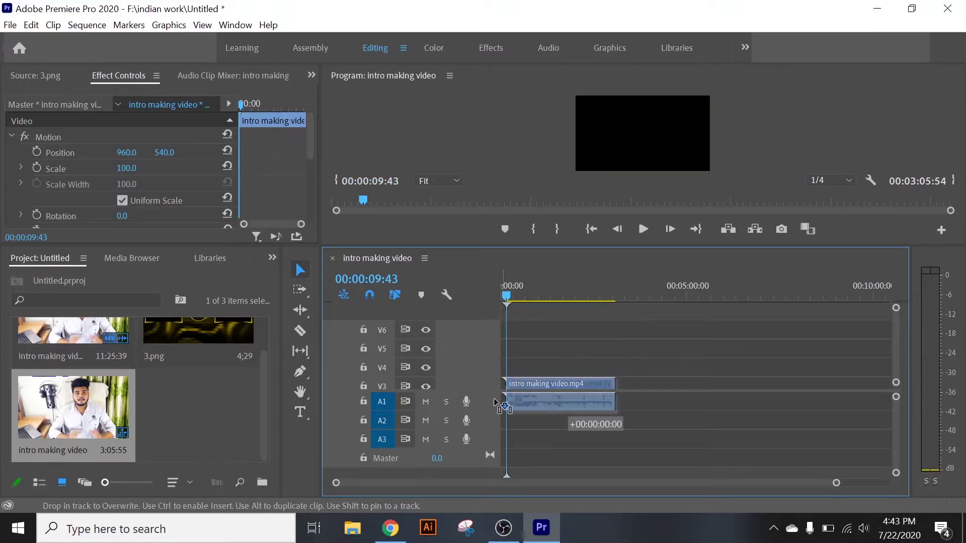
pyautogui.scroll(-2, 898, 352)
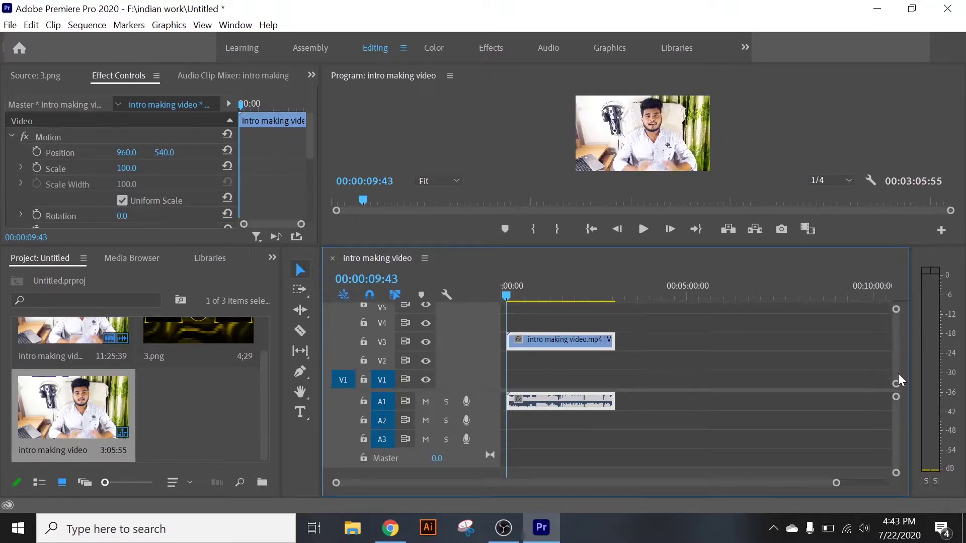
pyautogui.moveTo(557, 356)
pyautogui.mouseDown()
pyautogui.moveTo(519, 385)
pyautogui.moveTo(530, 377)
pyautogui.mouseUp()
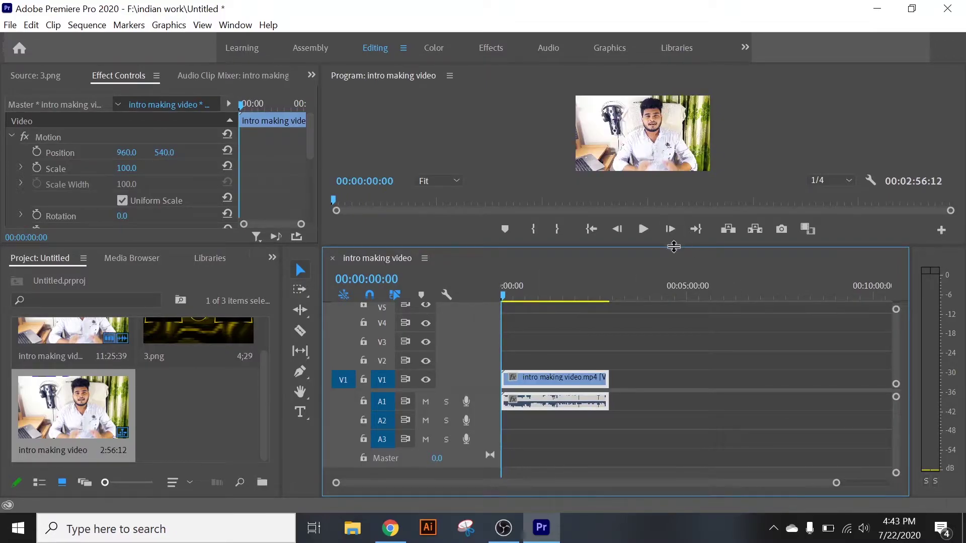
pyautogui.moveTo(674, 245); pyautogui.dragTo(675, 325)
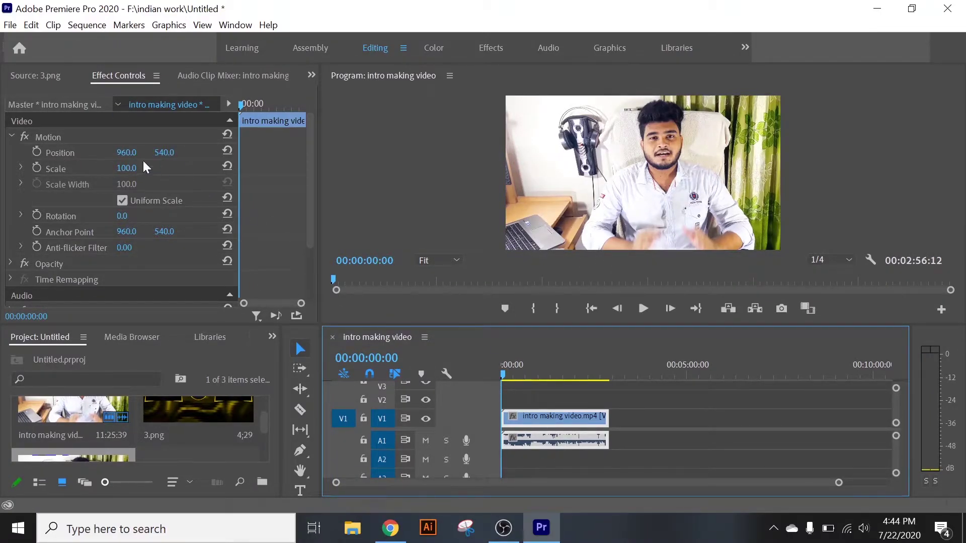
# - Scrub the intro clip's Position X to 962, then place 3.png on V2 above it
pyautogui.moveTo(124, 154); pyautogui.dragTo(549, 153)
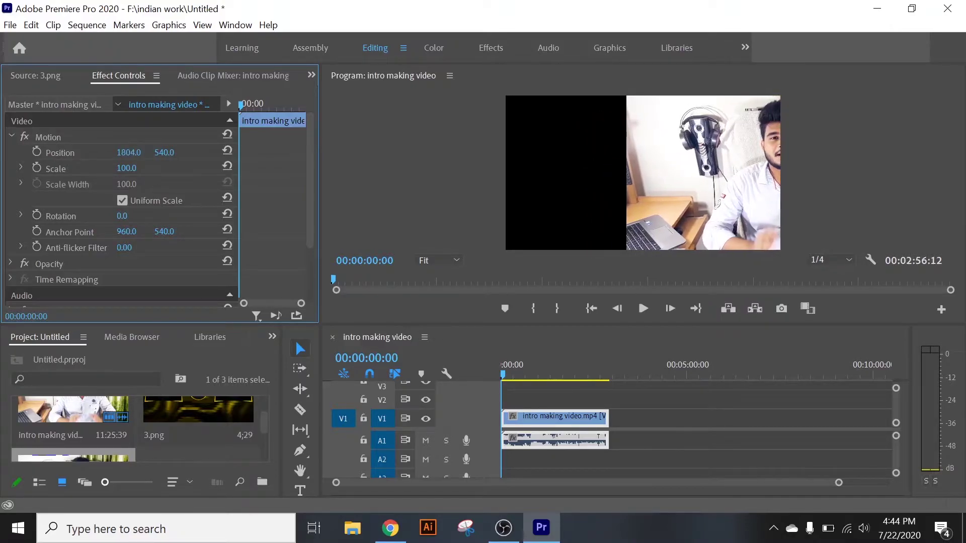
pyautogui.moveTo(549, 154)
pyautogui.mouseDown()
pyautogui.moveTo(3, 154)
pyautogui.moveTo(276, 154)
pyautogui.moveTo(218, 154)
pyautogui.mouseUp()
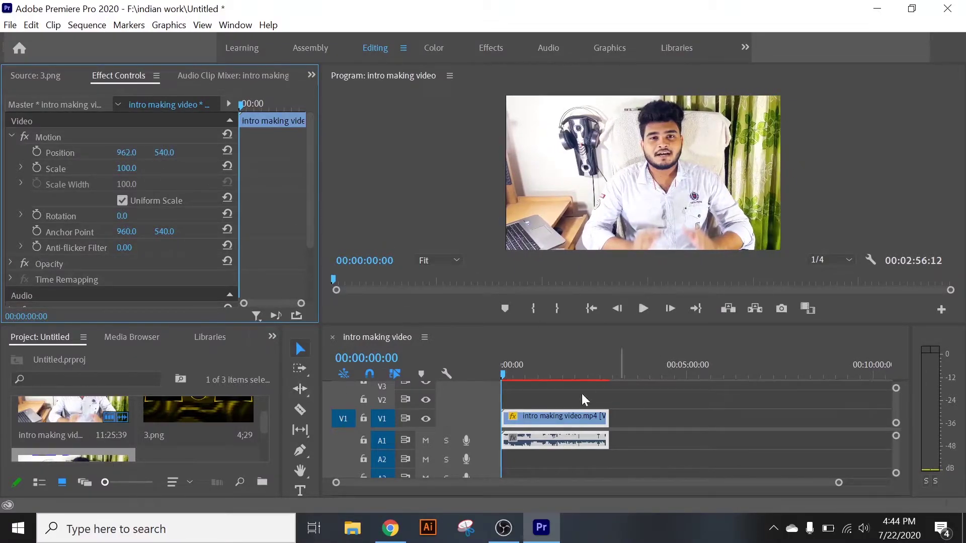
pyautogui.moveTo(207, 409)
pyautogui.mouseDown()
pyautogui.moveTo(383, 431)
pyautogui.moveTo(524, 400)
pyautogui.mouseUp()
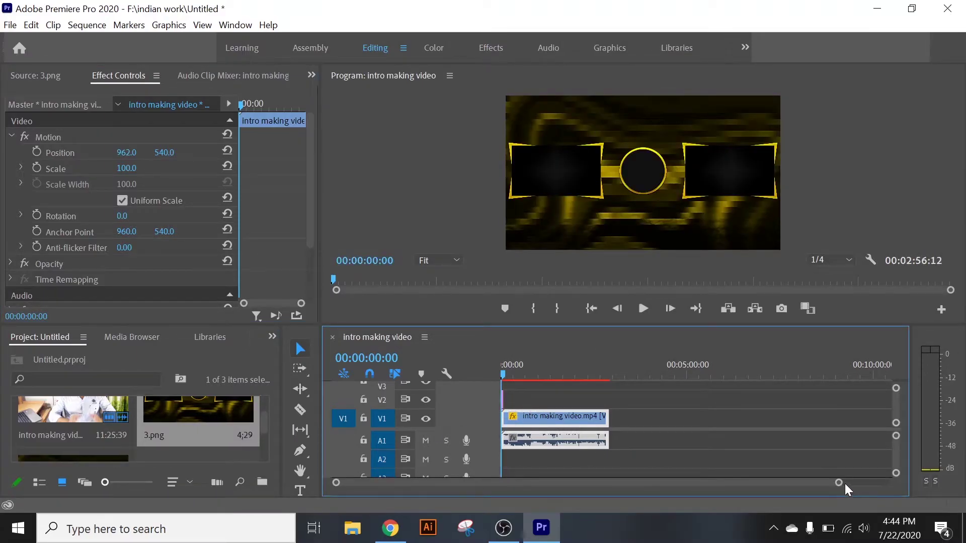
pyautogui.moveTo(839, 483); pyautogui.dragTo(755, 482)
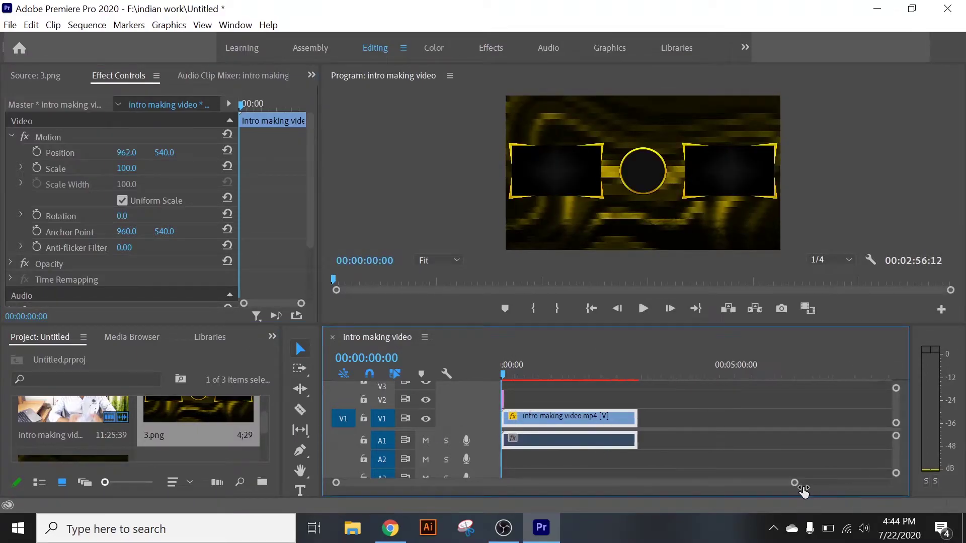
# - Delete the 3.png graphic from V2 and select the talking-head clip
pyautogui.click(501, 400)
pyautogui.press('Delete')
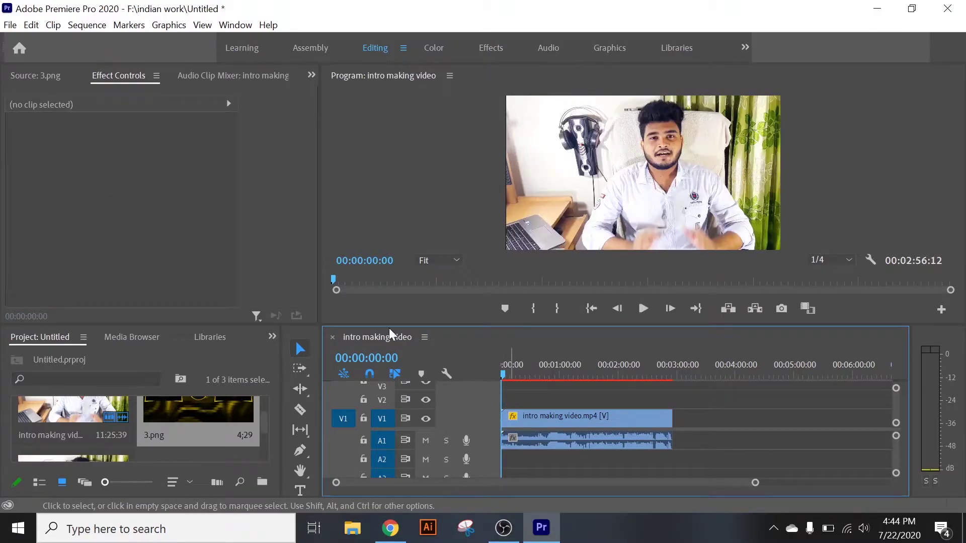
pyautogui.click(624, 425)
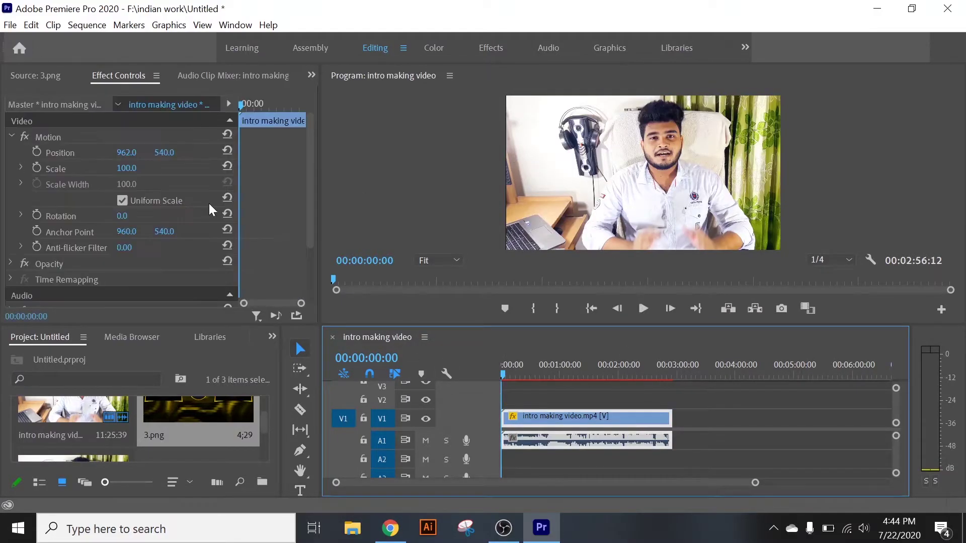
# - Try typed Position values of X 55 and Y 89 for the talking-head clip
pyautogui.moveTo(132, 152)
pyautogui.mouseDown()
pyautogui.moveTo(114, 152)
pyautogui.moveTo(131, 152)
pyautogui.mouseUp()
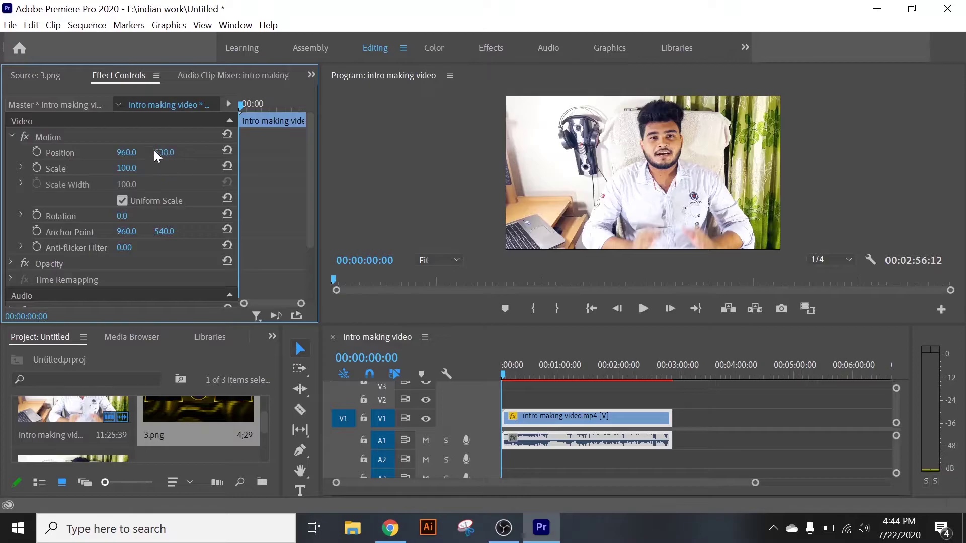
pyautogui.moveTo(165, 152)
pyautogui.mouseDown()
pyautogui.moveTo(293, 152)
pyautogui.moveTo(163, 152)
pyautogui.mouseUp()
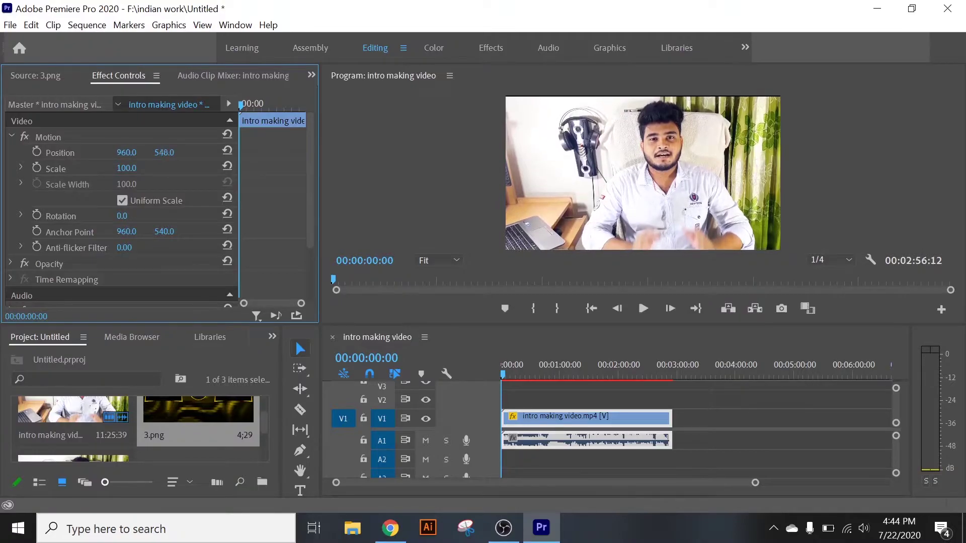
pyautogui.click(126, 152)
pyautogui.write('55')
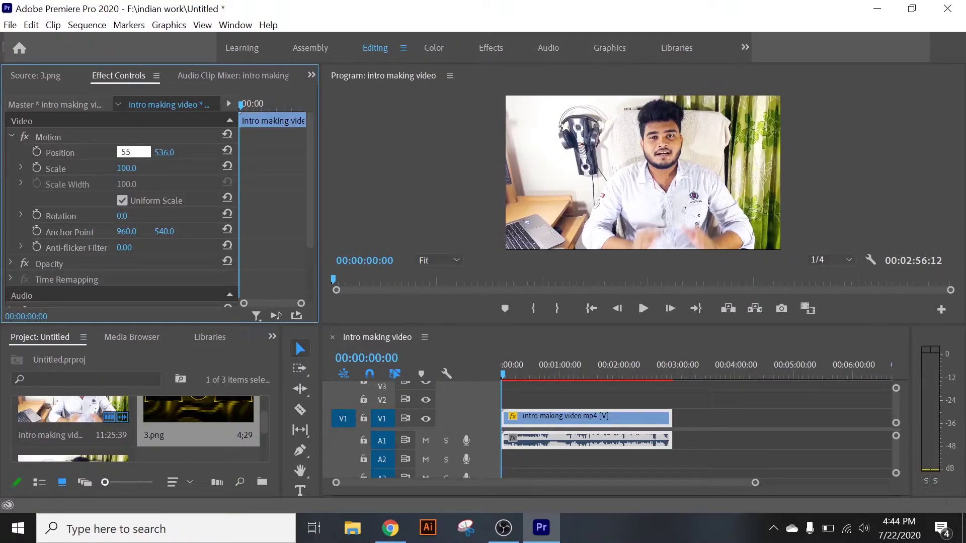
pyautogui.press('Return')
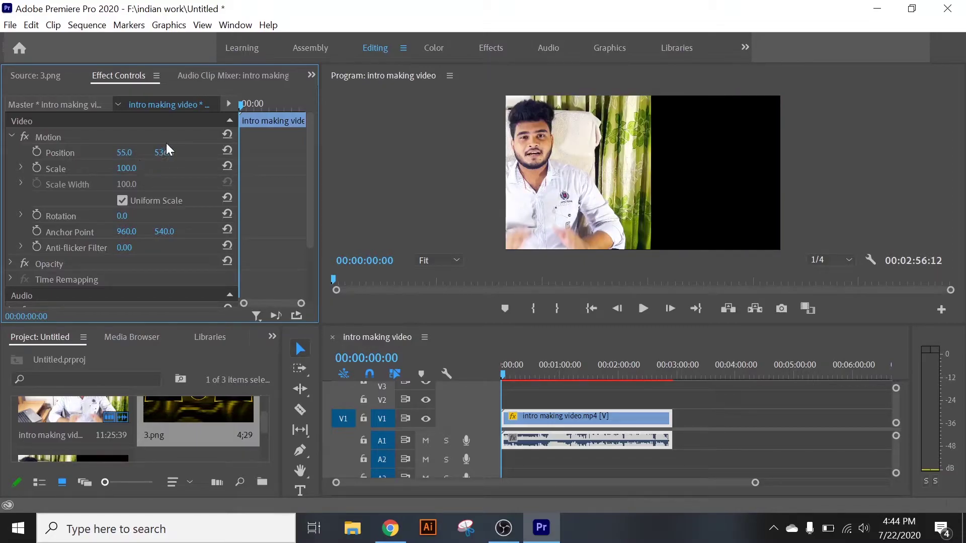
pyautogui.click(171, 149)
pyautogui.write('89')
pyautogui.press('Return')
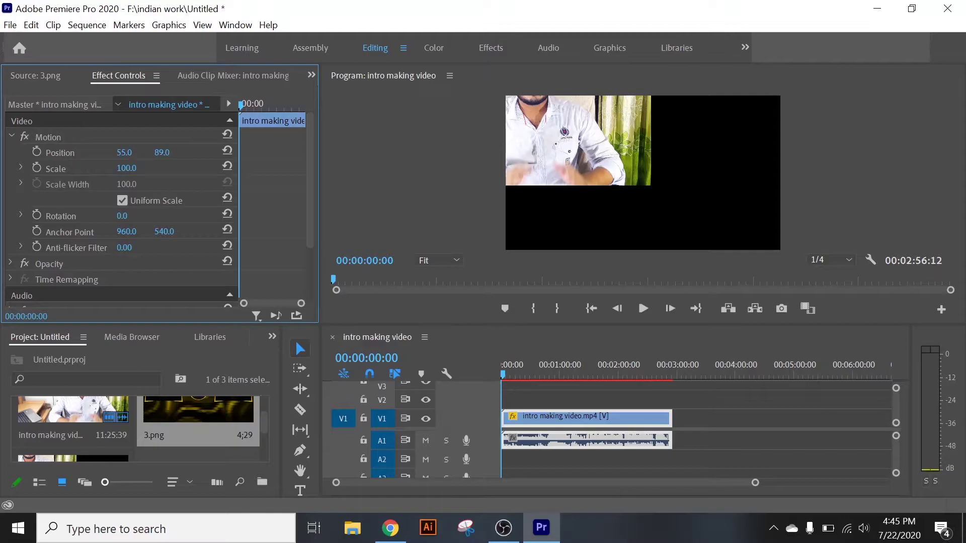
# - Scrub the clip's Position back to 953, 546, nearly centred
pyautogui.moveTo(124, 152); pyautogui.dragTo(307, 152)
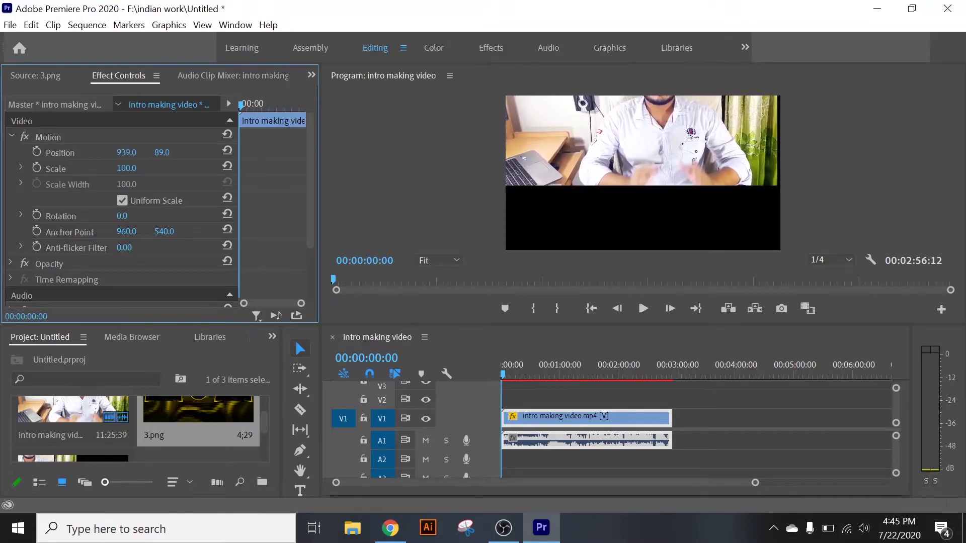
pyautogui.moveTo(162, 152); pyautogui.dragTo(136, 152)
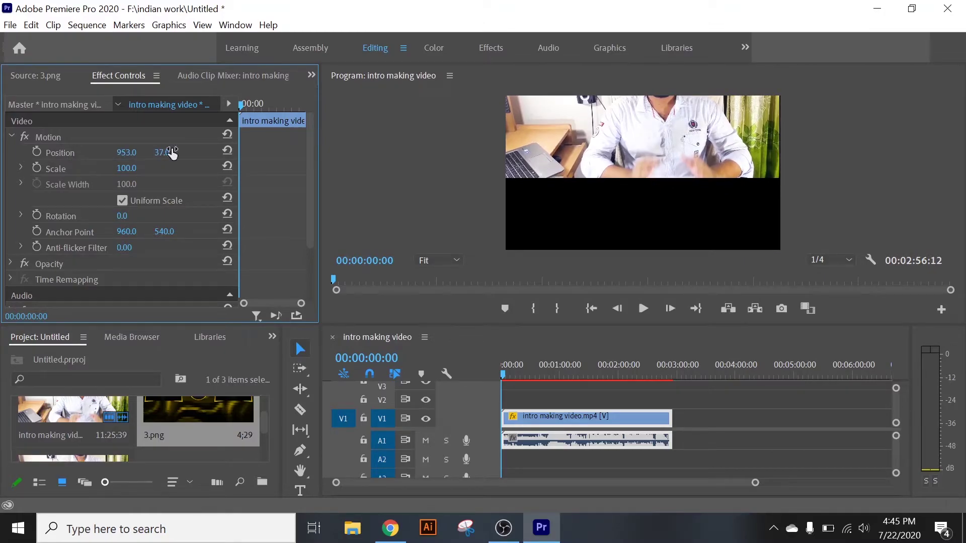
pyautogui.moveTo(162, 153); pyautogui.dragTo(306, 152)
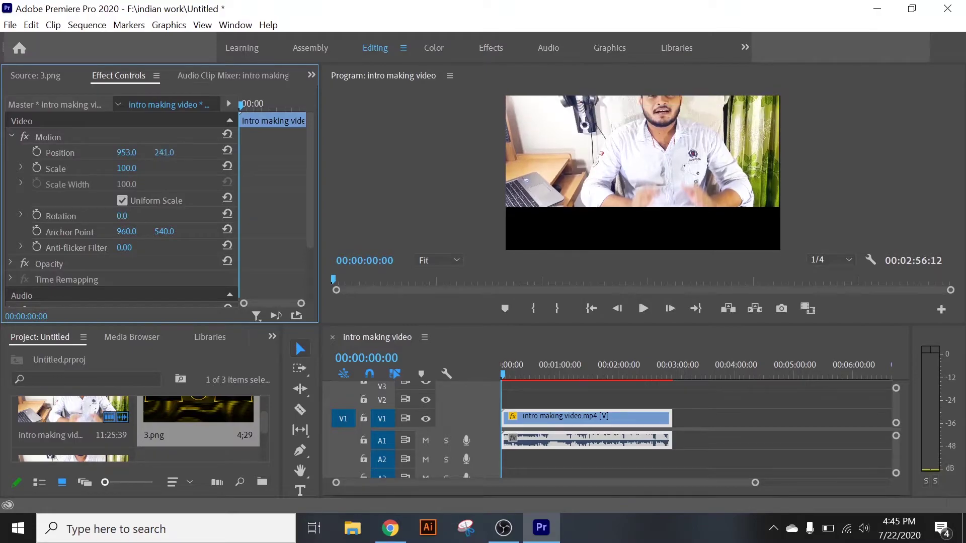
pyautogui.moveTo(162, 152); pyautogui.dragTo(274, 153)
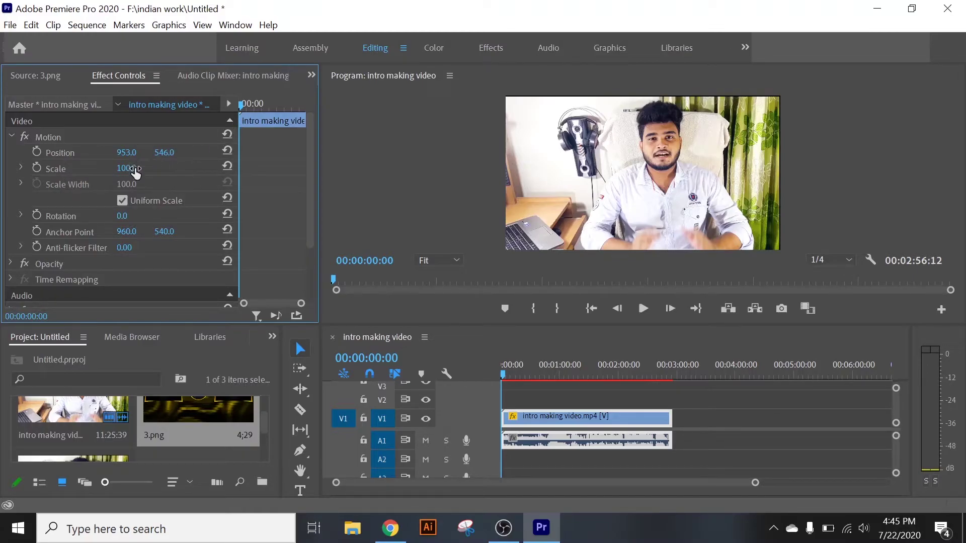
# - Experiment with the clip's Scale, typing a value of 78%
pyautogui.moveTo(127, 168)
pyautogui.mouseDown()
pyautogui.moveTo(185, 168)
pyautogui.moveTo(112, 168)
pyautogui.moveTo(126, 172)
pyautogui.mouseUp()
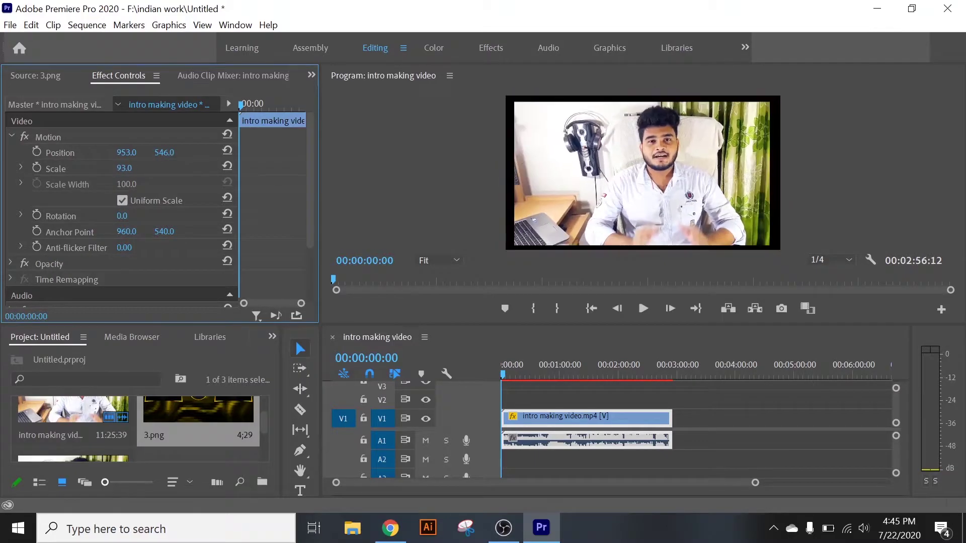
pyautogui.click(126, 168)
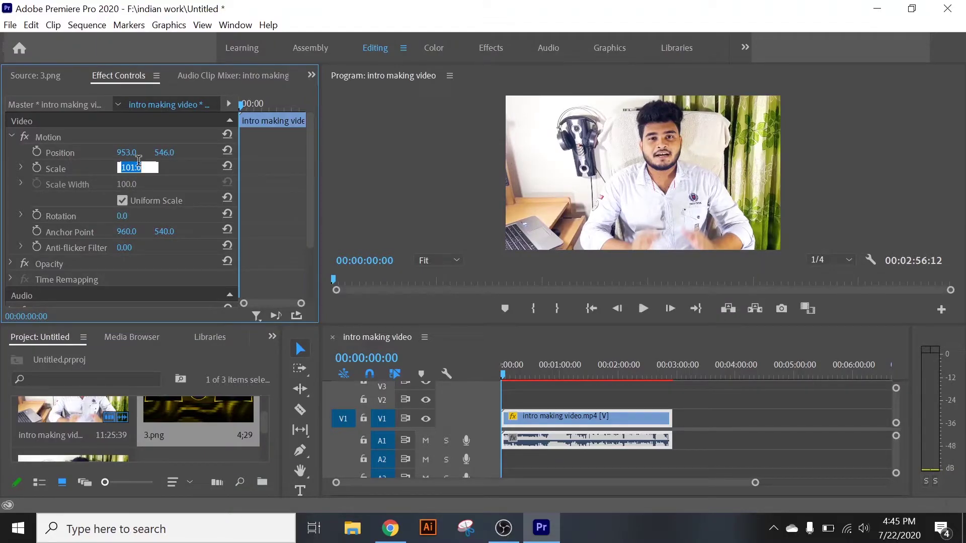
pyautogui.press('Return')
pyautogui.click(129, 169)
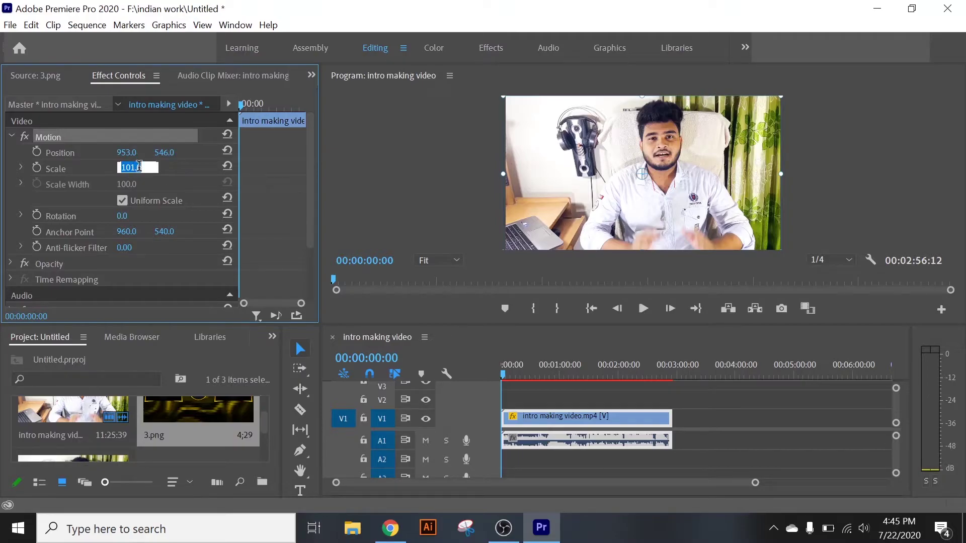
pyautogui.write('78')
pyautogui.press('Return')
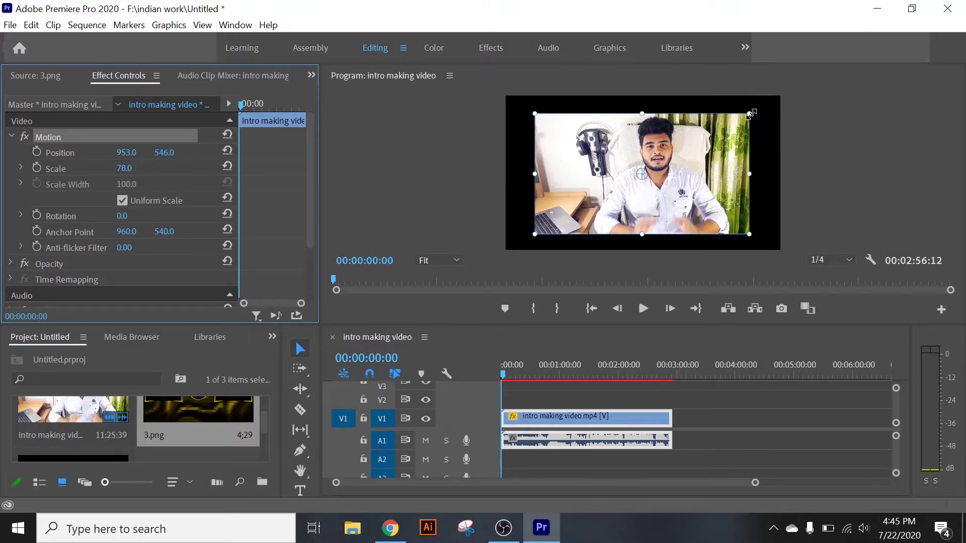
# - Resize and reposition the clip in the Program monitor, then scrub Scale to 105.7
pyautogui.moveTo(750, 110); pyautogui.dragTo(780, 100)
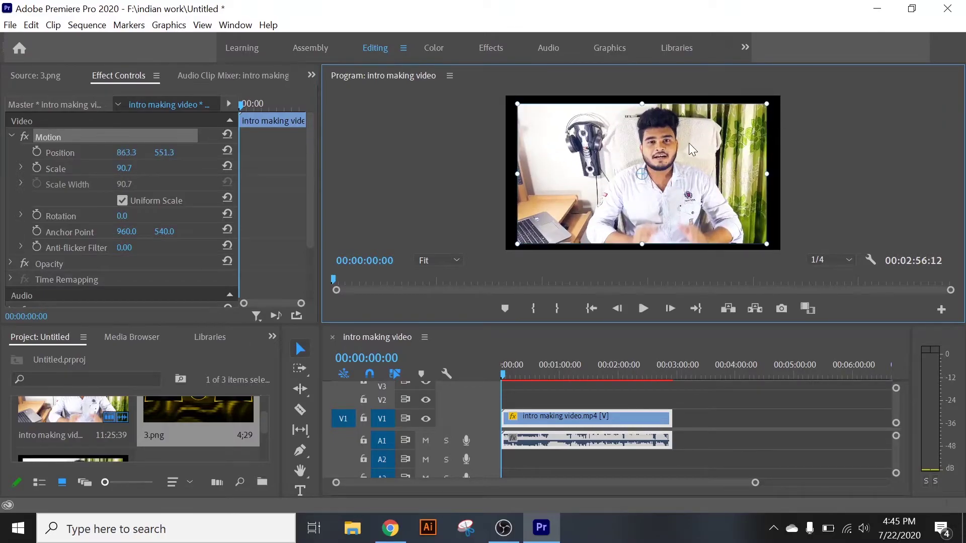
pyautogui.moveTo(689, 143)
pyautogui.mouseDown()
pyautogui.moveTo(809, 133)
pyautogui.moveTo(712, 143)
pyautogui.mouseUp()
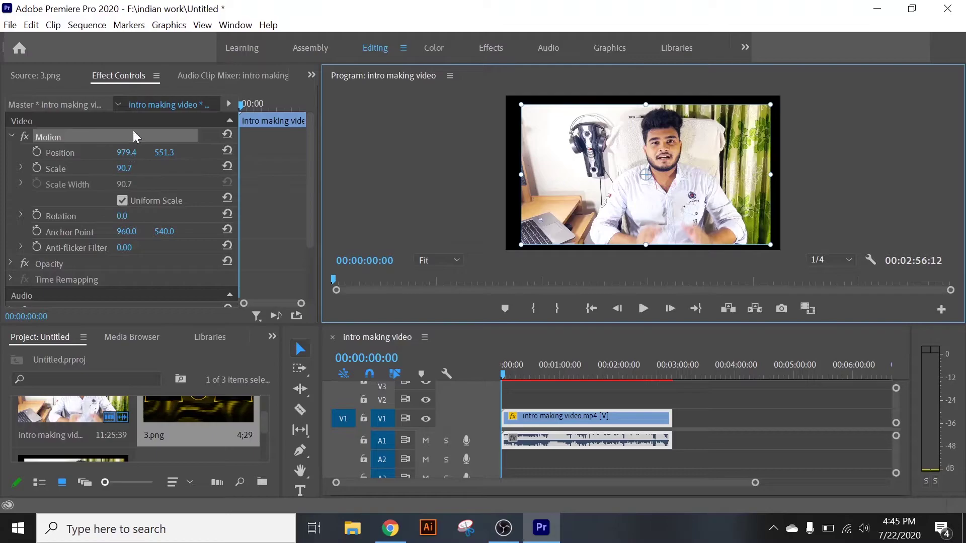
pyautogui.moveTo(123, 169); pyautogui.dragTo(131, 169)
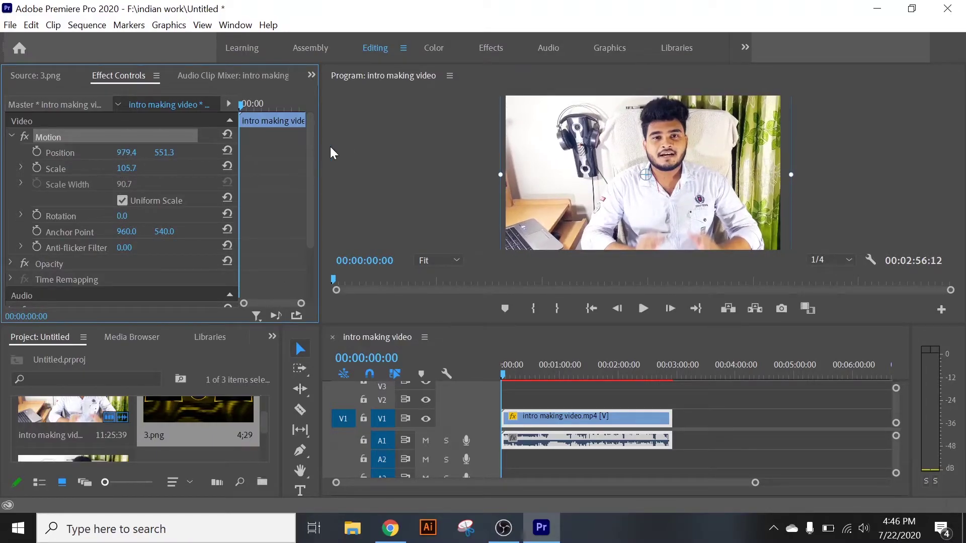
# - Hide the clip's transform handles and try a smaller Scale for the talking-head clip
pyautogui.click(371, 150)
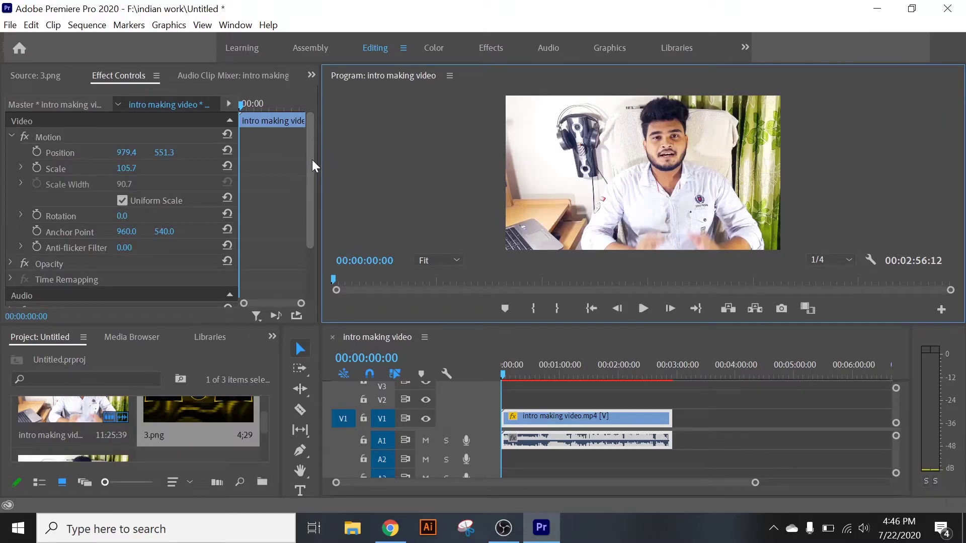
pyautogui.moveTo(312, 159); pyautogui.dragTo(312, 174)
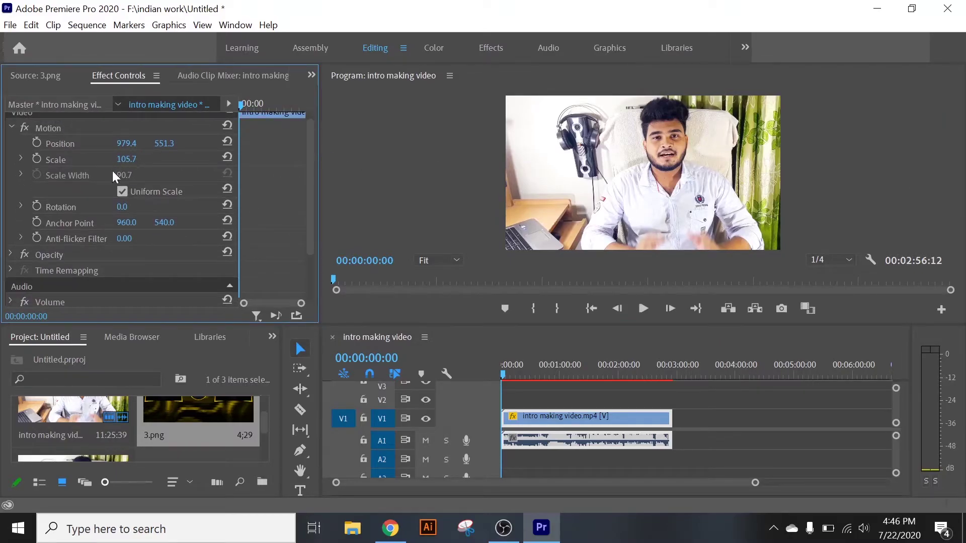
pyautogui.moveTo(126, 159)
pyautogui.mouseDown()
pyautogui.moveTo(107, 159)
pyautogui.moveTo(139, 159)
pyautogui.mouseUp()
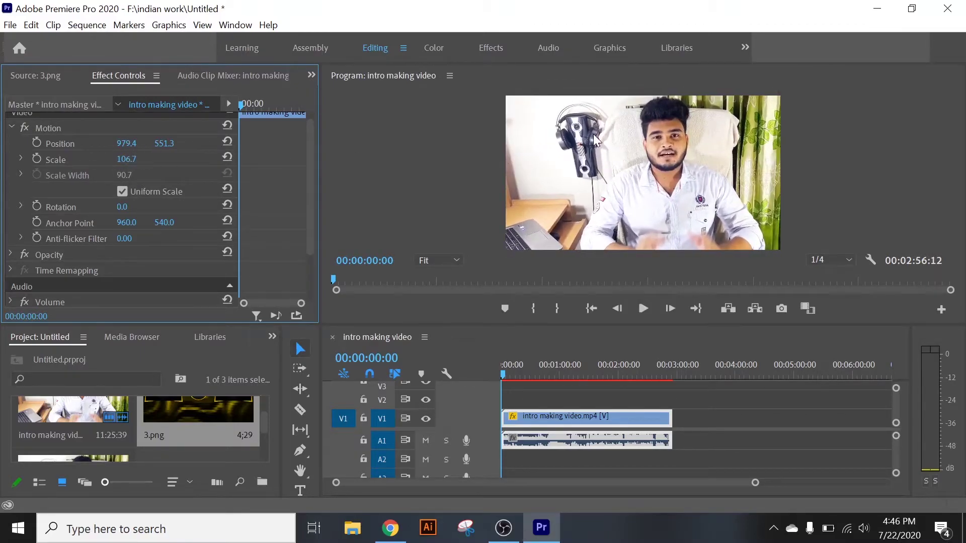
# - Test separate width/height scaling, settle on uniform Scale 110.7, and add 3.png to V2 at 00:00
pyautogui.click(121, 191)
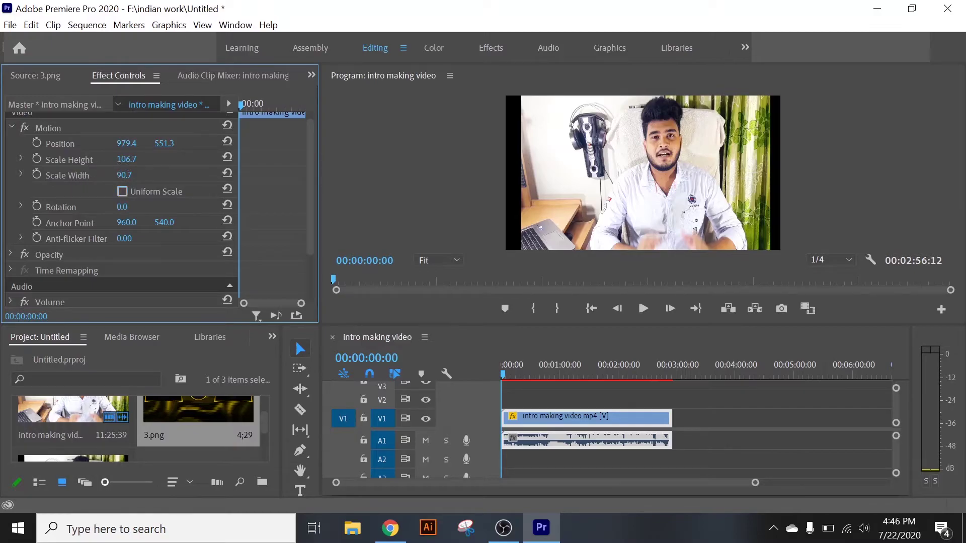
pyautogui.moveTo(126, 159)
pyautogui.mouseDown()
pyautogui.moveTo(156, 159)
pyautogui.moveTo(159, 175)
pyautogui.moveTo(98, 175)
pyautogui.moveTo(101, 159)
pyautogui.mouseUp()
pyautogui.moveTo(126, 175); pyautogui.dragTo(128, 175)
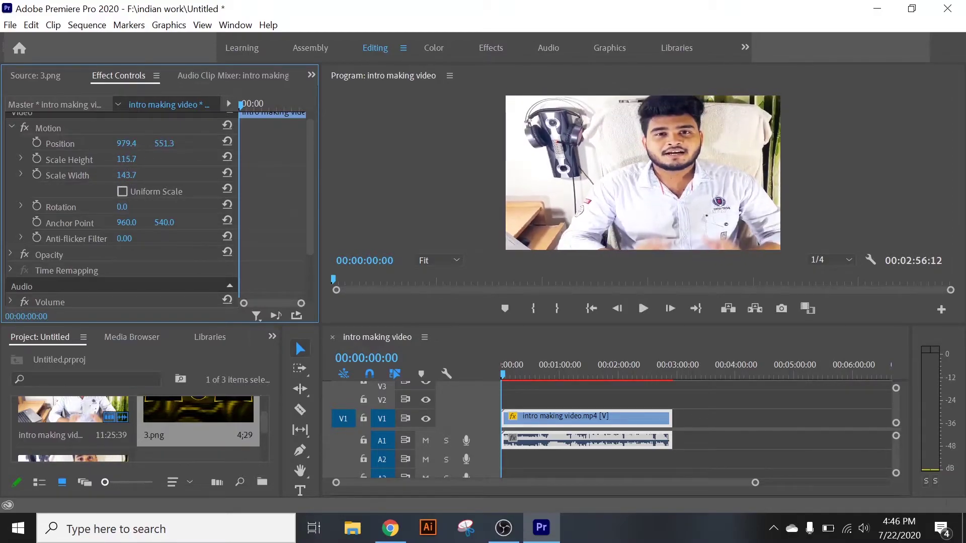
pyautogui.click(122, 192)
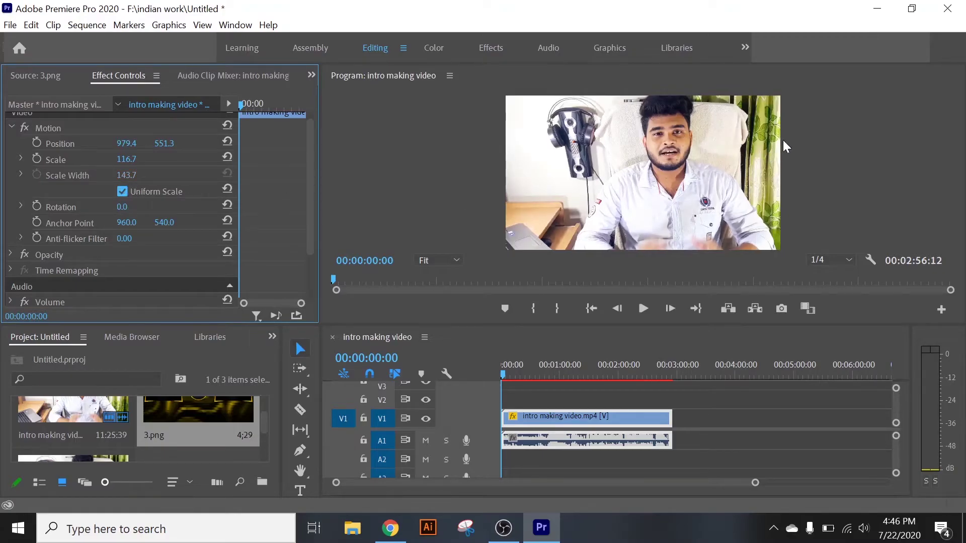
pyautogui.moveTo(123, 160); pyautogui.dragTo(124, 159)
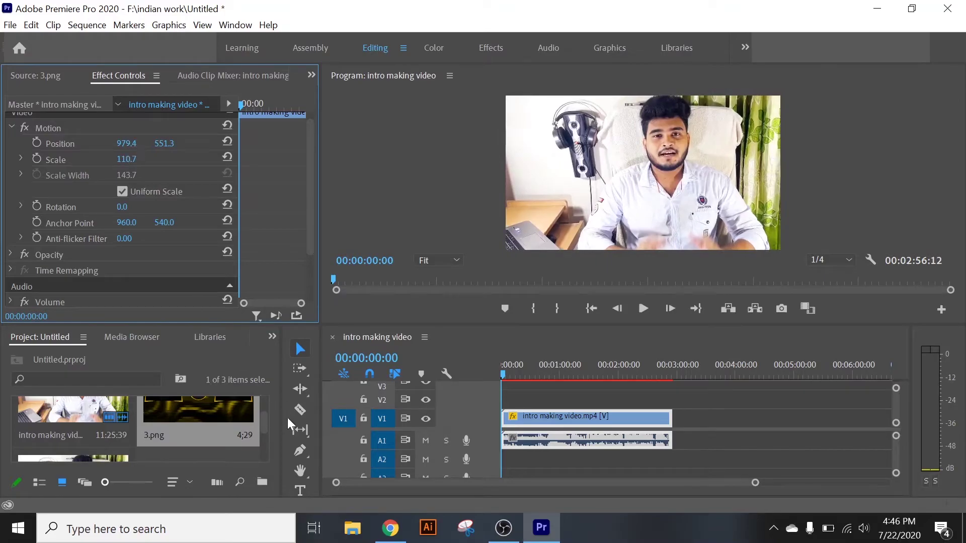
pyautogui.moveTo(163, 422); pyautogui.dragTo(503, 398)
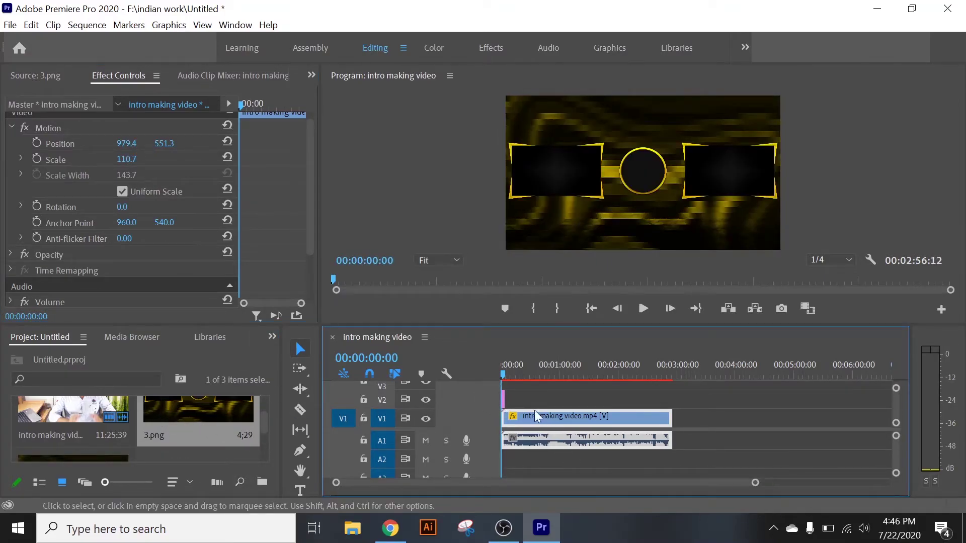
# - Select 3.png on V2 and shrink it to 23% scale
pyautogui.click(503, 400)
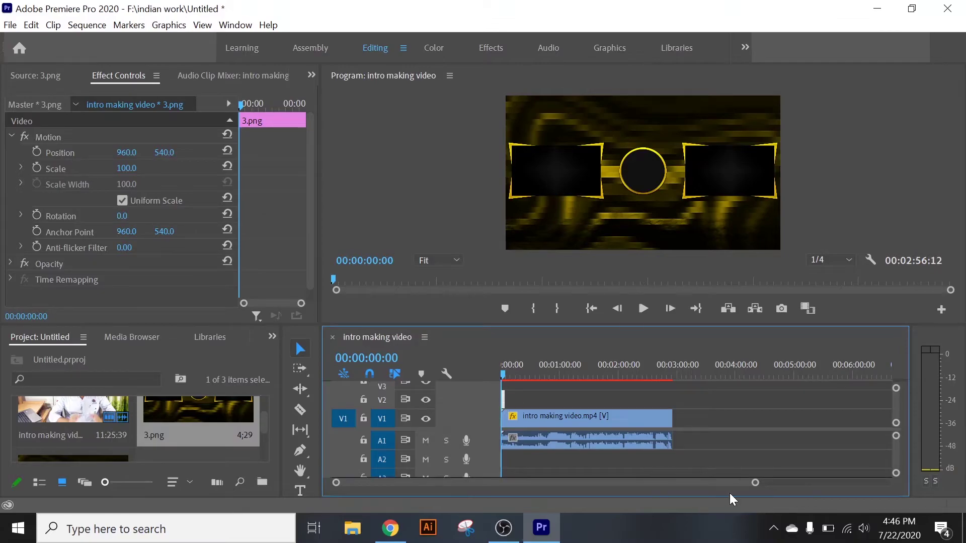
pyautogui.moveTo(755, 484); pyautogui.dragTo(612, 483)
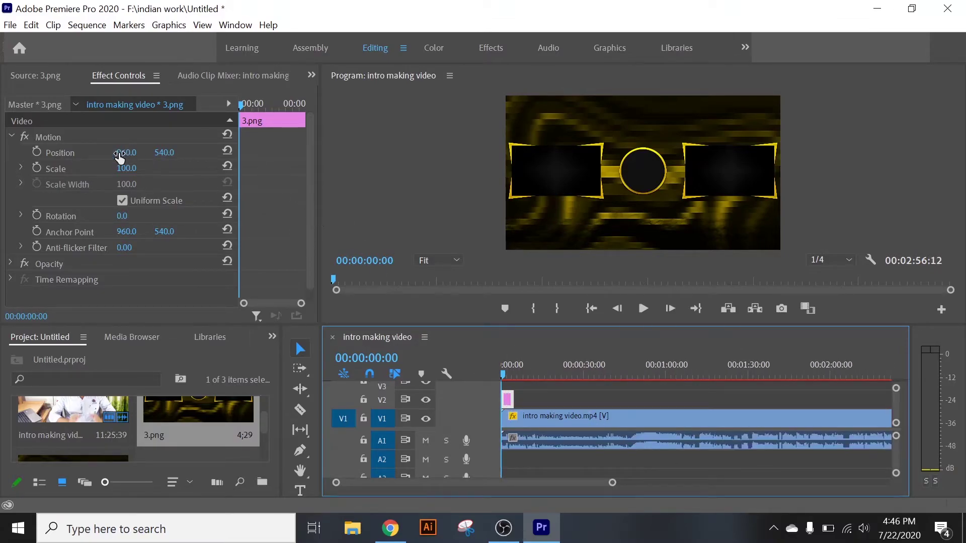
pyautogui.click(133, 171)
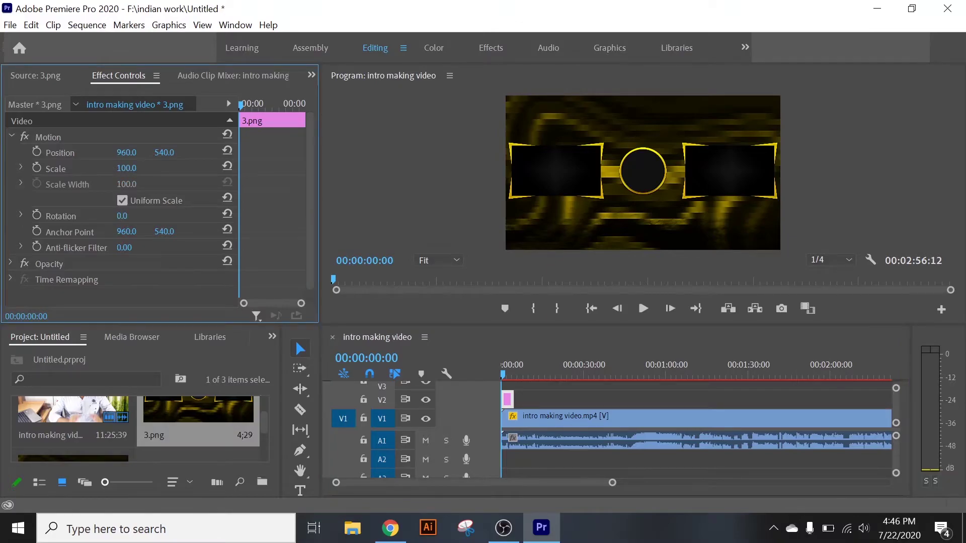
pyautogui.moveTo(126, 168); pyautogui.dragTo(15, 152)
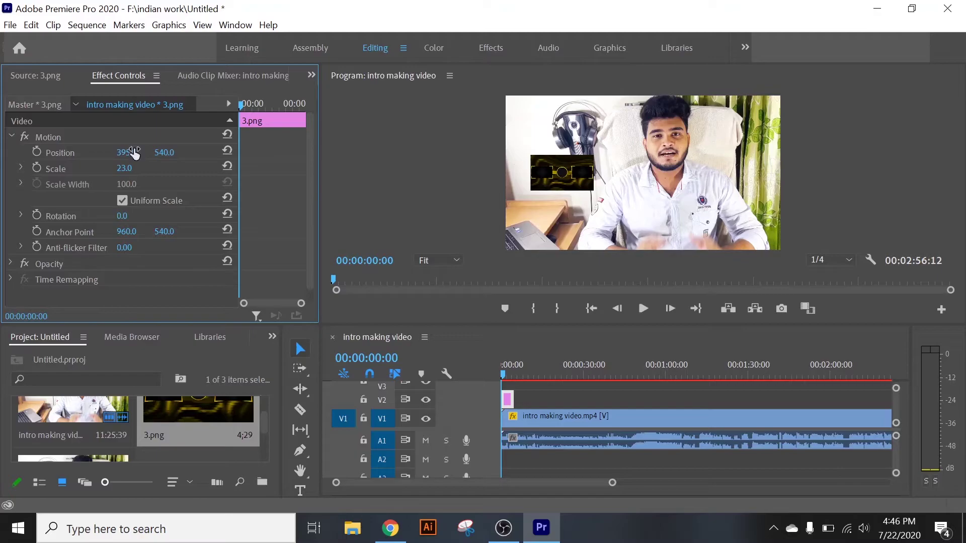
# - Move the graphic to Position 481, 264, enlarge it to 38%, and rotate it 181°
pyautogui.moveTo(134, 153); pyautogui.dragTo(91, 153)
pyautogui.moveTo(157, 152); pyautogui.dragTo(100, 152)
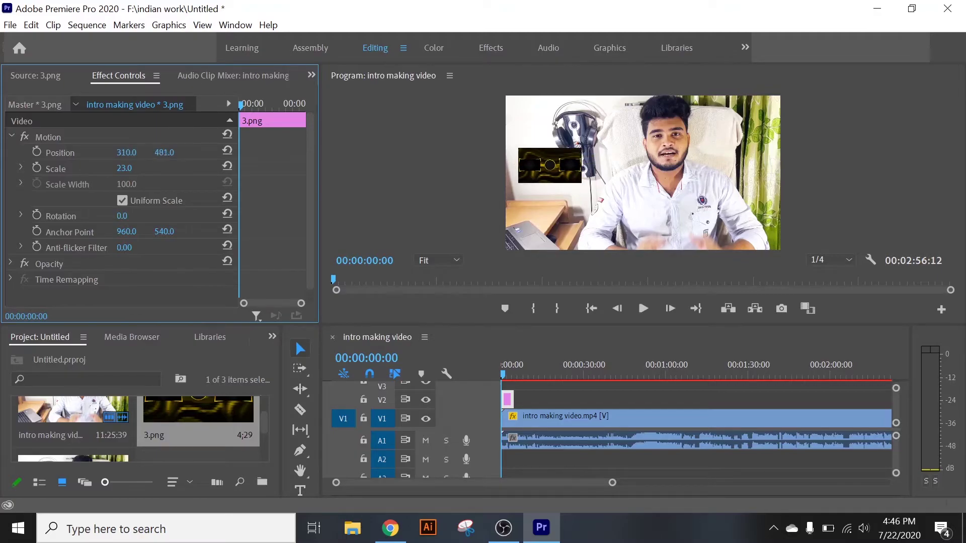
pyautogui.moveTo(164, 152); pyautogui.dragTo(173, 152)
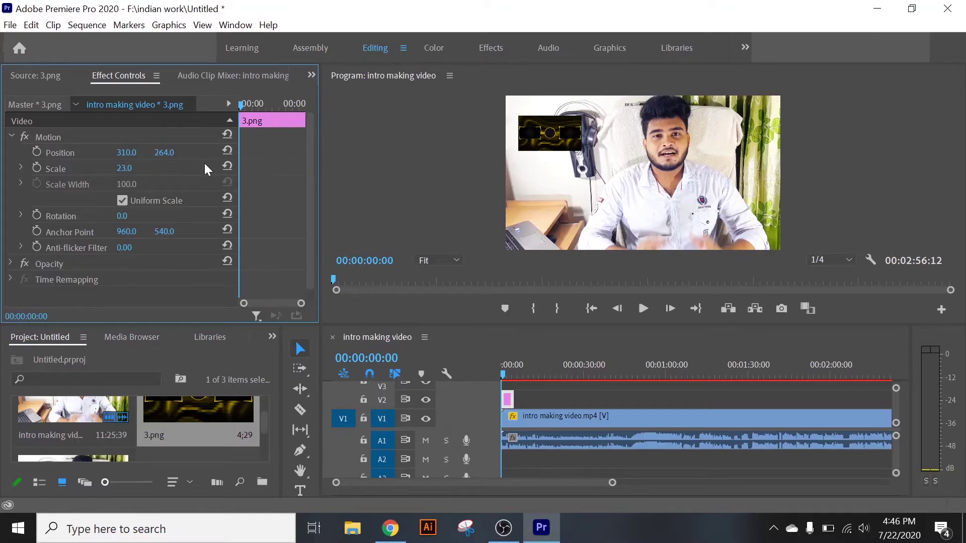
pyautogui.moveTo(122, 168); pyautogui.dragTo(131, 157)
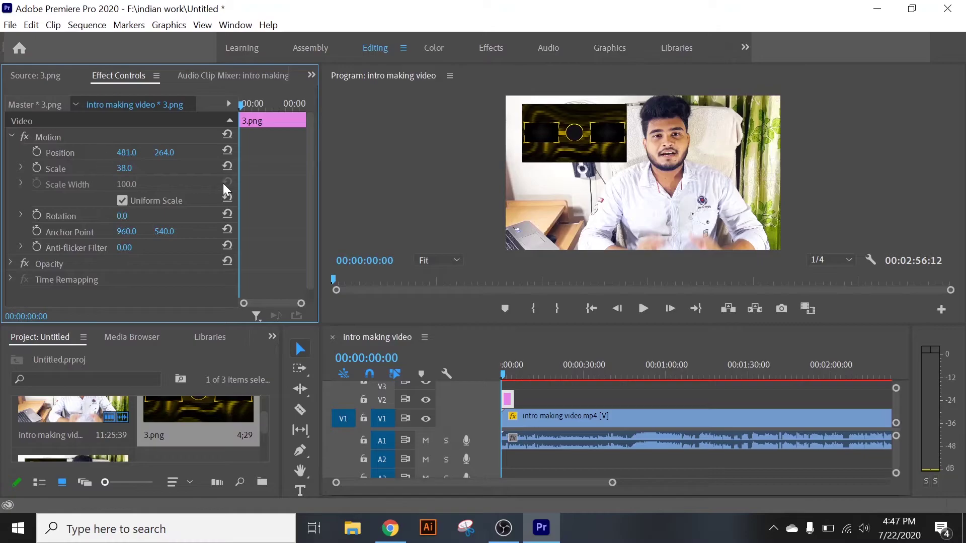
pyautogui.moveTo(311, 161); pyautogui.dragTo(312, 179)
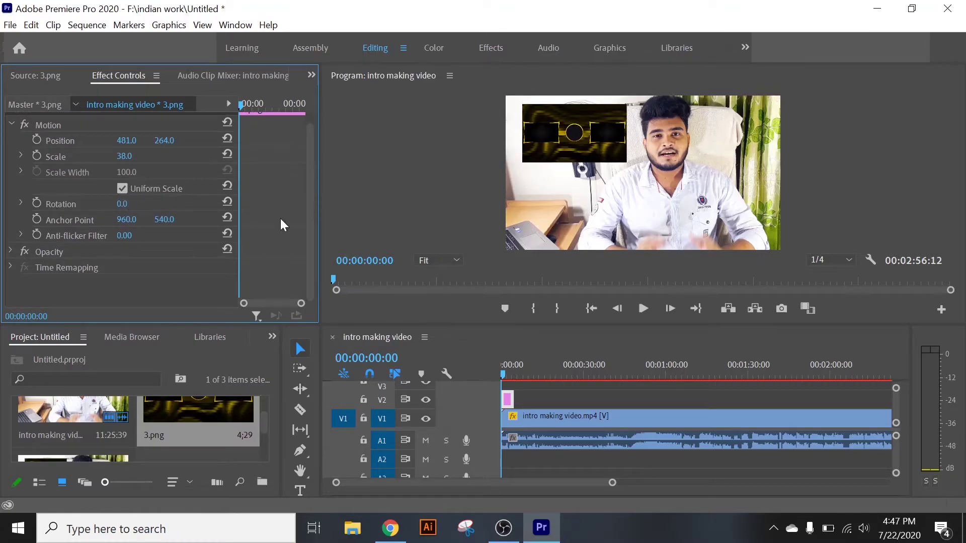
pyautogui.moveTo(122, 205)
pyautogui.mouseDown()
pyautogui.moveTo(146, 205)
pyautogui.moveTo(135, 205)
pyautogui.mouseUp()
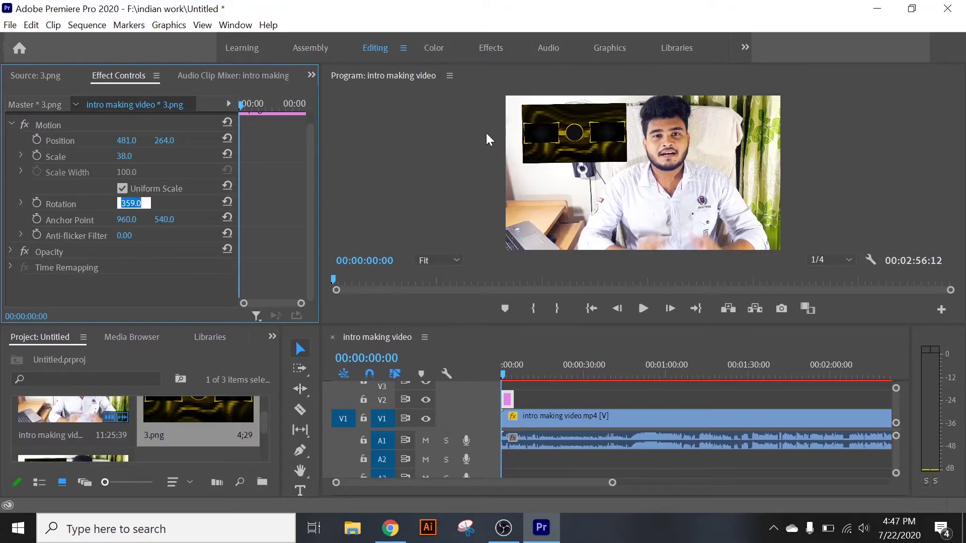
# - Tilt the 3.png frame to Rotation 1x1.4° and move it near the top centre (722.6, 263.4)
pyautogui.click(611, 129)
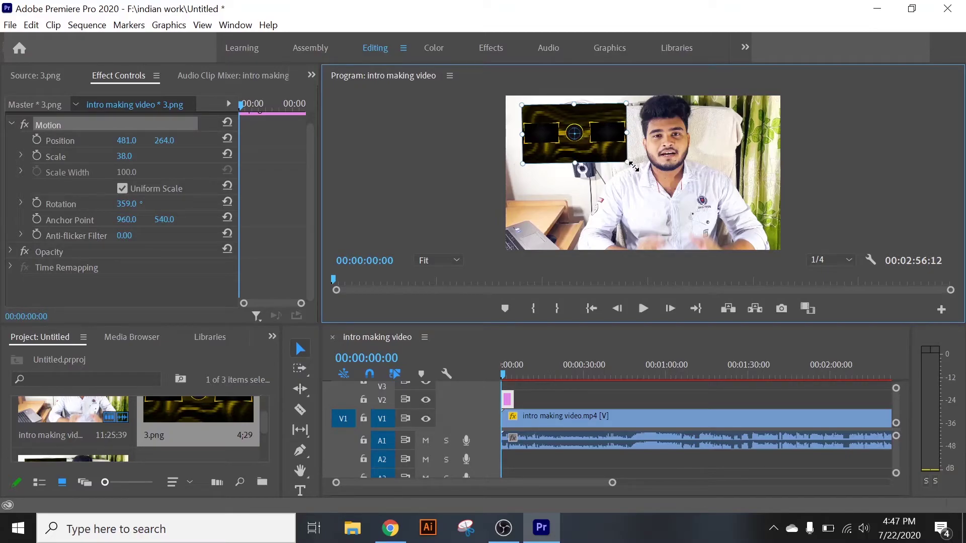
pyautogui.moveTo(634, 172); pyautogui.dragTo(632, 172)
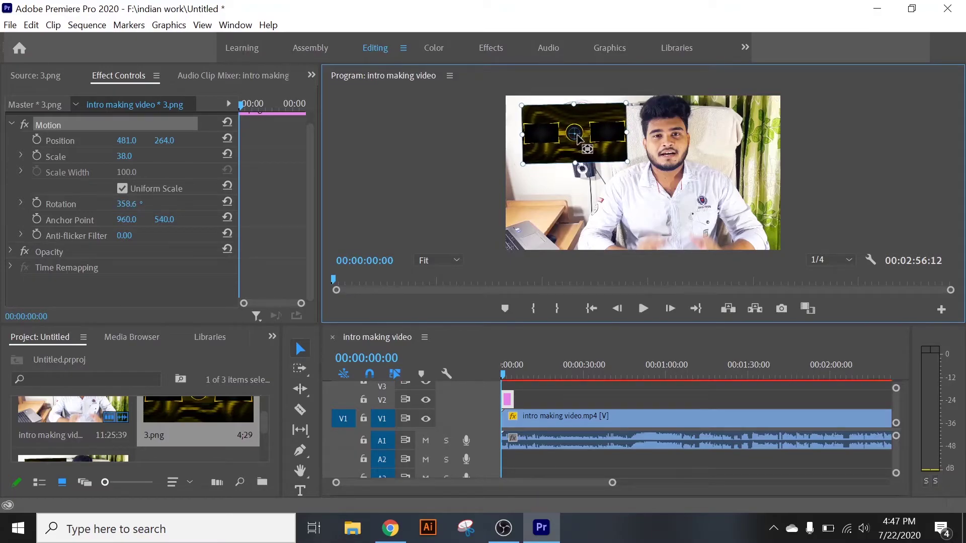
pyautogui.moveTo(578, 134); pyautogui.dragTo(577, 161)
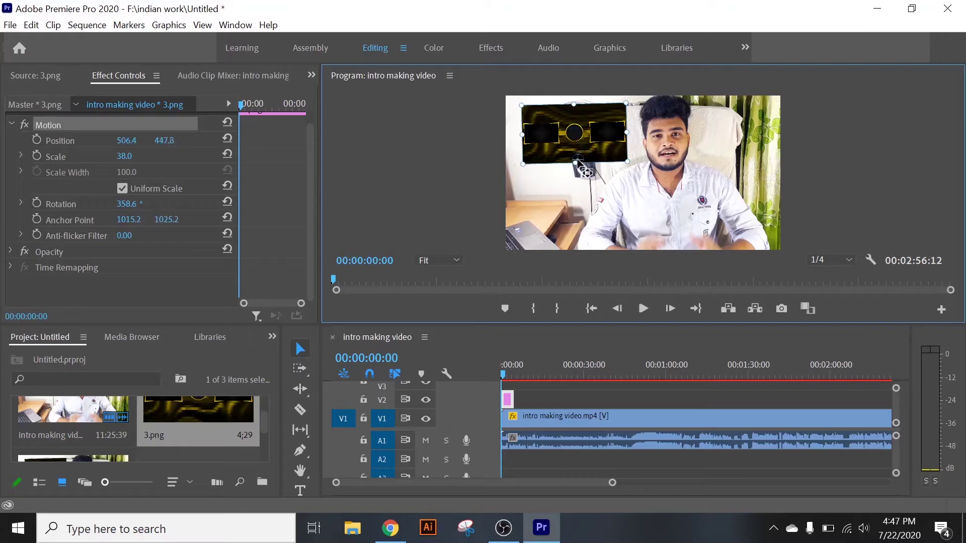
pyautogui.moveTo(639, 172)
pyautogui.mouseDown()
pyautogui.moveTo(638, 109)
pyautogui.moveTo(677, 177)
pyautogui.mouseUp()
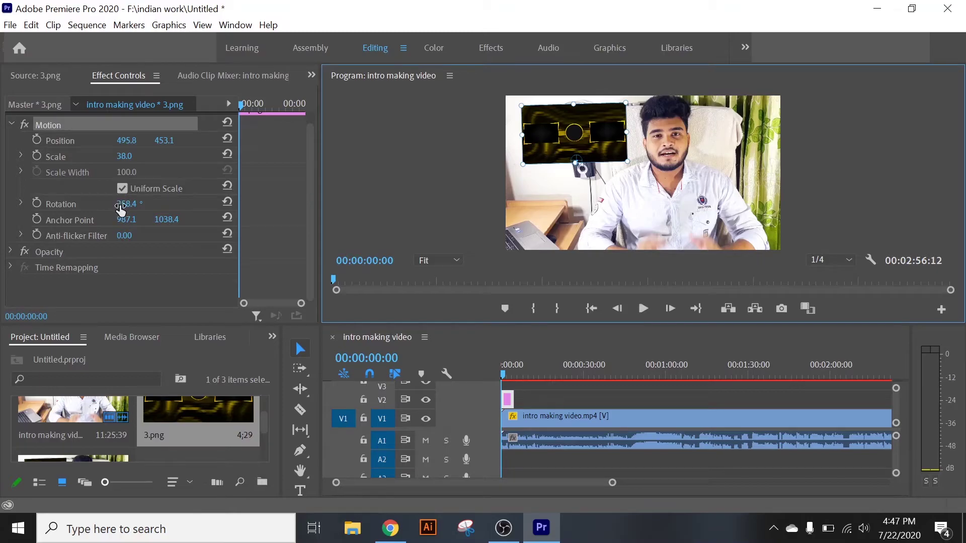
pyautogui.moveTo(121, 209)
pyautogui.mouseDown()
pyautogui.moveTo(129, 209)
pyautogui.moveTo(123, 226)
pyautogui.mouseUp()
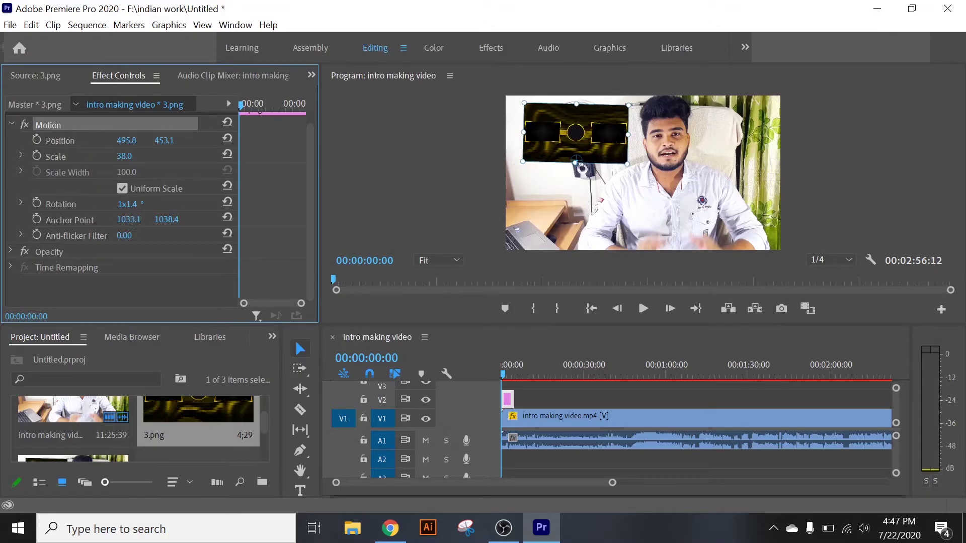
pyautogui.moveTo(129, 220); pyautogui.dragTo(135, 222)
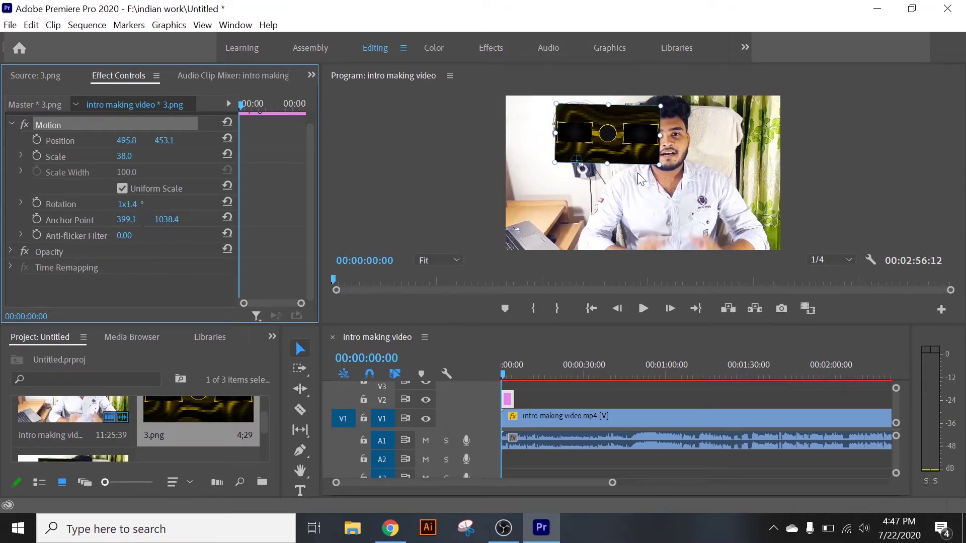
pyautogui.moveTo(576, 159); pyautogui.dragTo(608, 134)
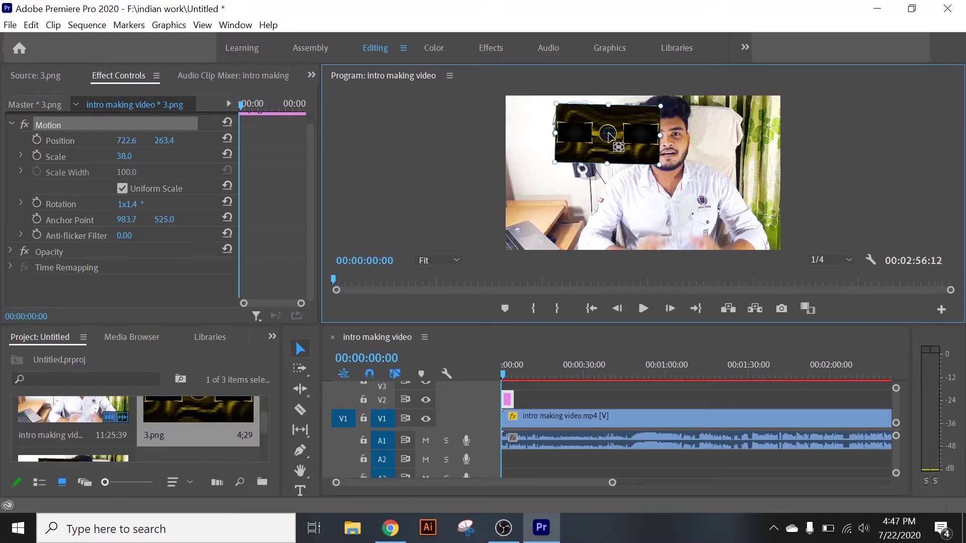
# - Set the graphic's Anchor Point to 983.7, 501.0 and expand Opacity, currently 100%
pyautogui.click(164, 278)
pyautogui.moveTo(164, 220)
pyautogui.mouseDown()
pyautogui.moveTo(133, 219)
pyautogui.moveTo(181, 219)
pyautogui.mouseUp()
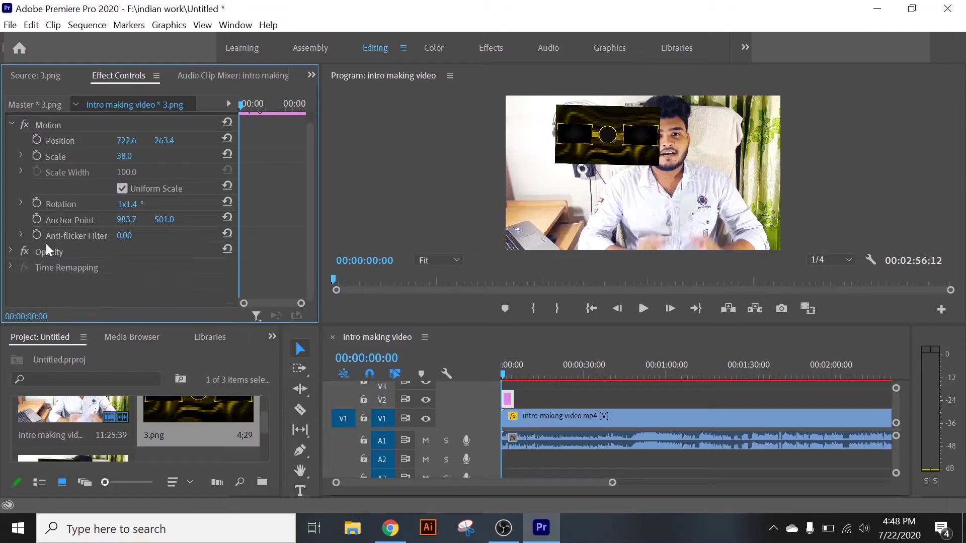
pyautogui.moveTo(130, 238)
pyautogui.mouseDown()
pyautogui.moveTo(151, 239)
pyautogui.moveTo(79, 242)
pyautogui.moveTo(95, 240)
pyautogui.mouseUp()
pyautogui.click(10, 250)
# - Set the gold frame's opacity to 68%
pyautogui.scroll(-1, 312, 179)
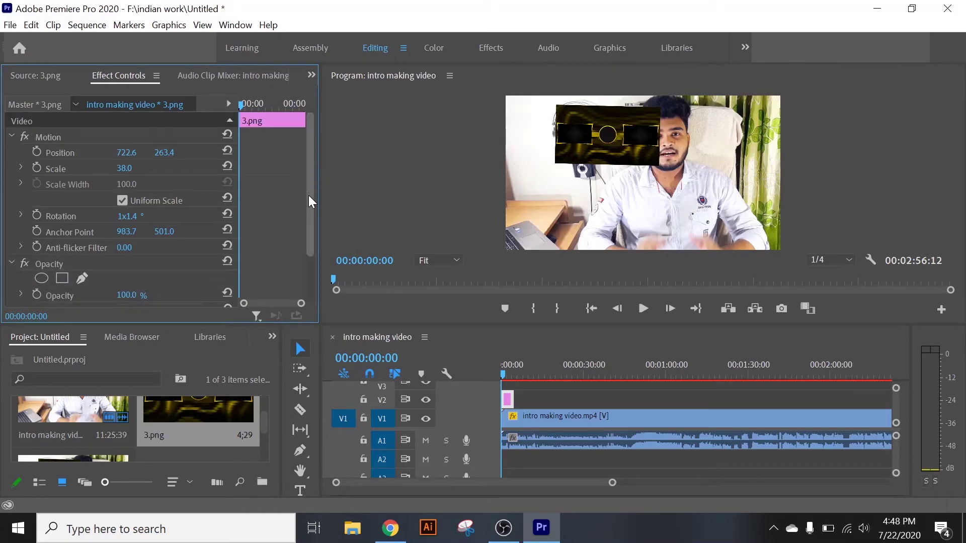
pyautogui.scroll(-2, 308, 195)
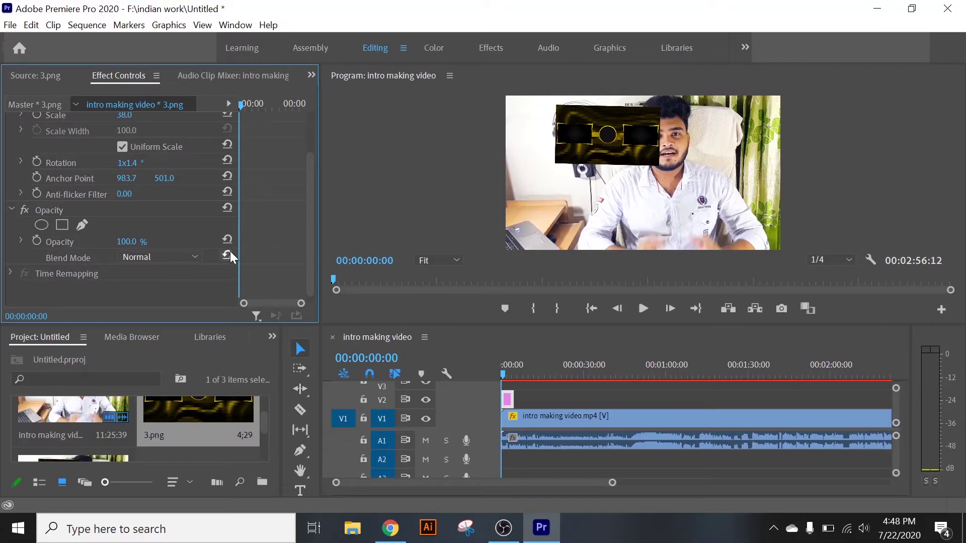
pyautogui.click(124, 242)
pyautogui.write('68')
pyautogui.press('Return')
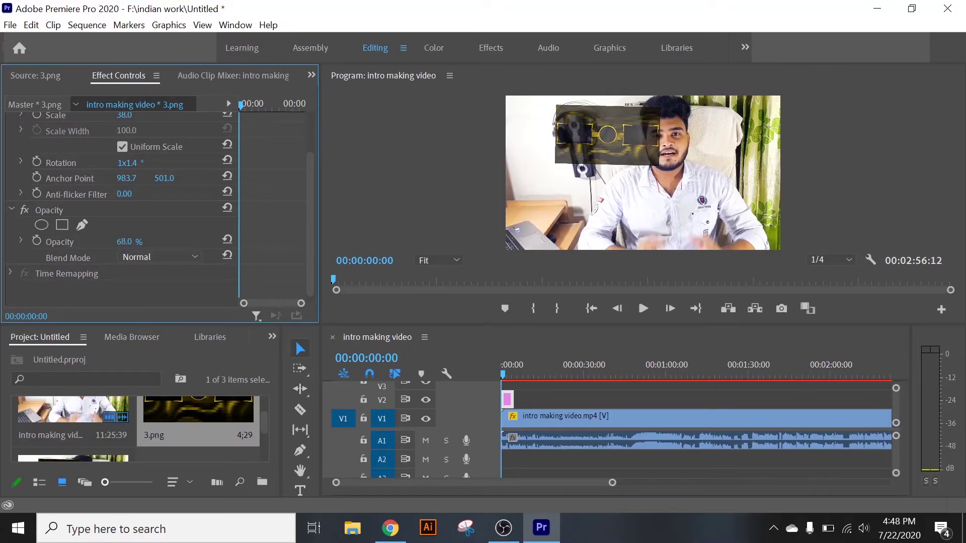
# - Drag the frame further left over the video, then lower its opacity to 60%
pyautogui.click(571, 132)
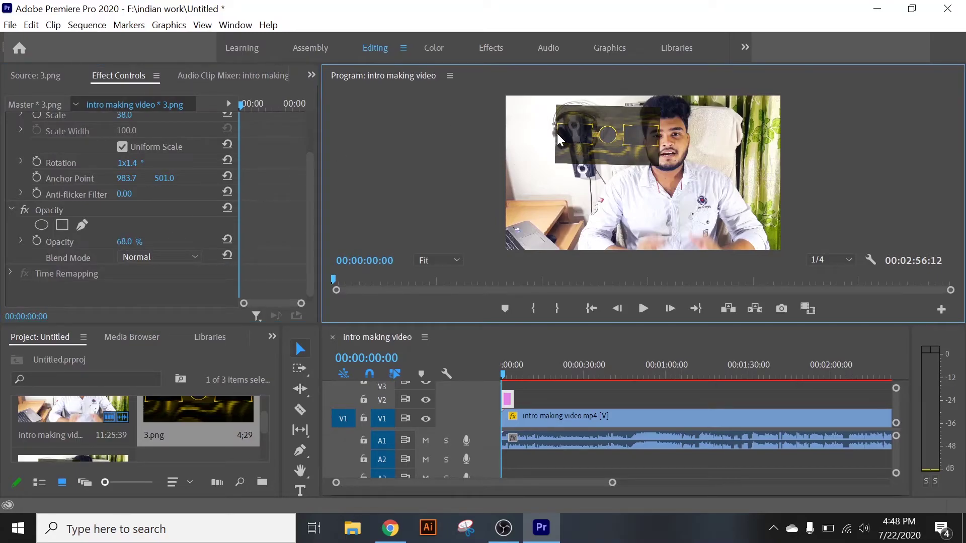
pyautogui.moveTo(629, 132); pyautogui.dragTo(604, 140)
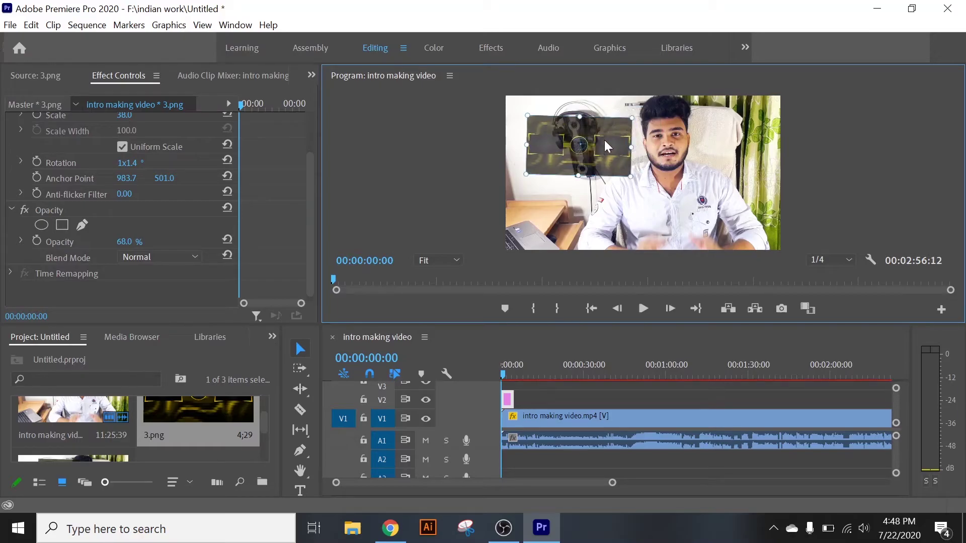
pyautogui.click(420, 162)
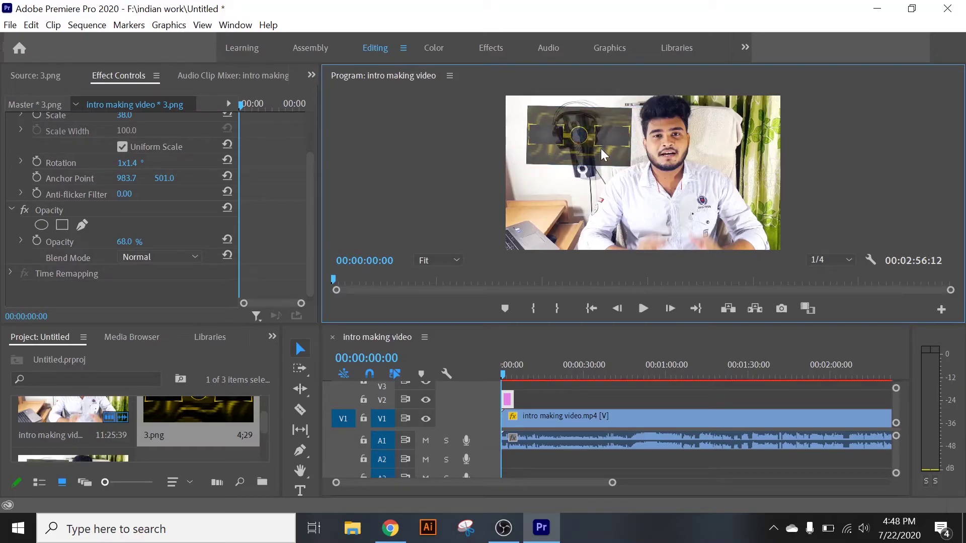
pyautogui.moveTo(120, 242); pyautogui.dragTo(153, 253)
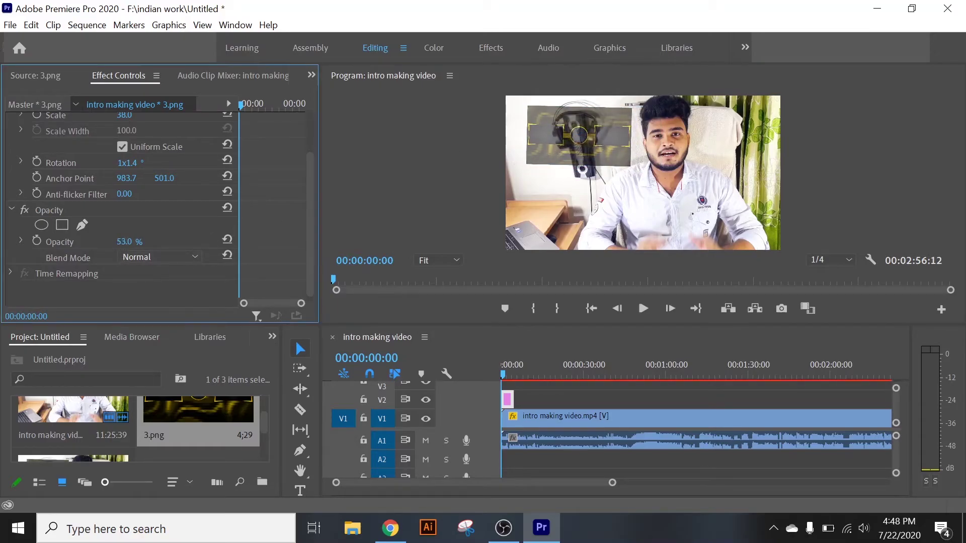
# - Try the Dissolve, Darken and Screen blend modes on the gold frame
pyautogui.click(166, 256)
pyautogui.click(179, 286)
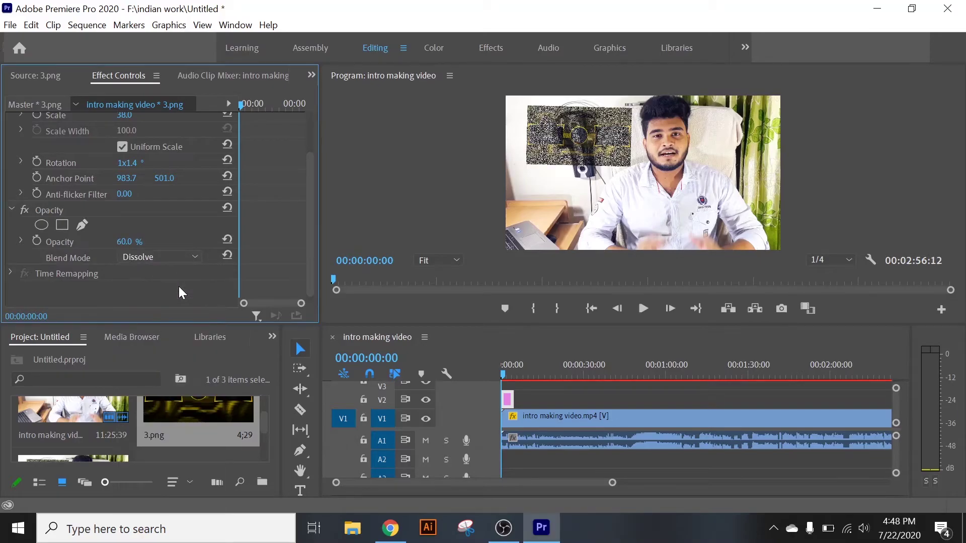
pyautogui.click(149, 256)
pyautogui.click(156, 289)
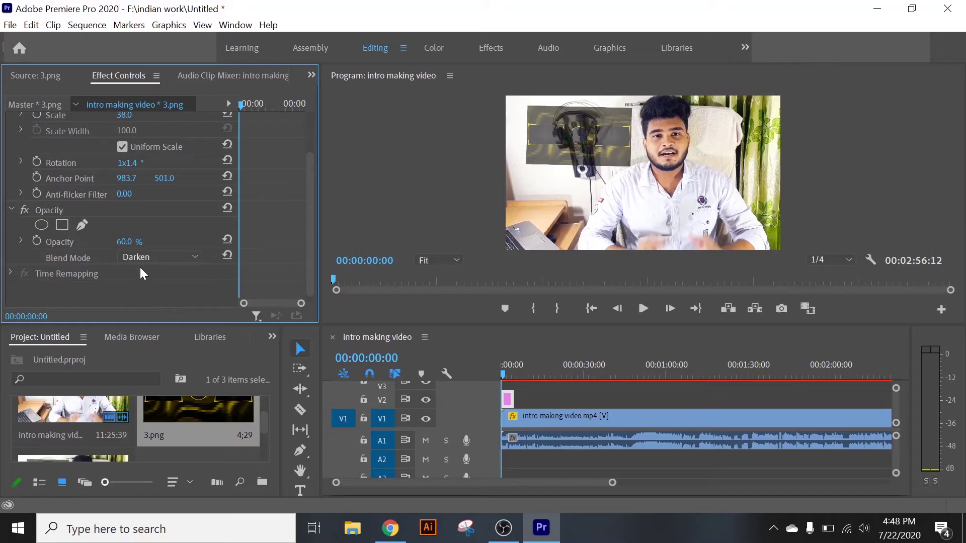
pyautogui.click(151, 257)
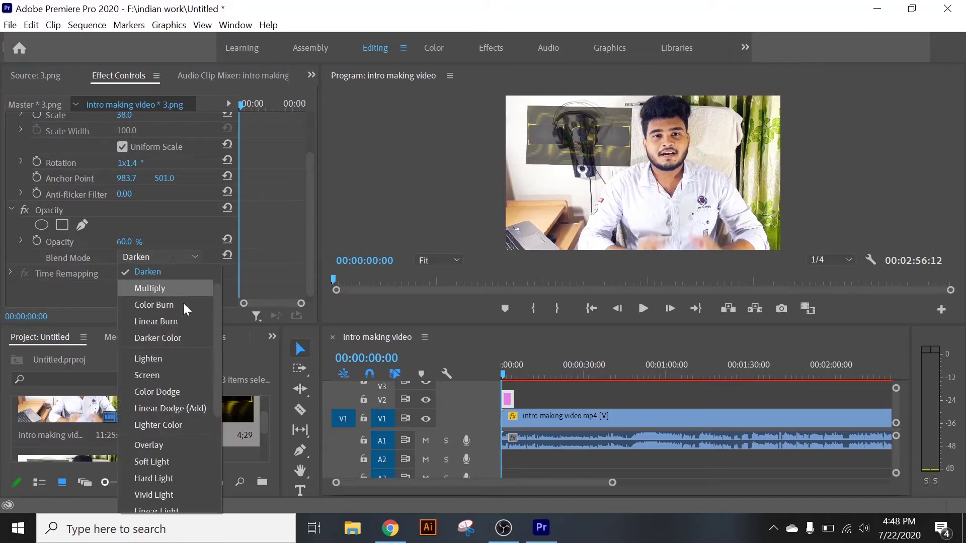
pyautogui.click(184, 378)
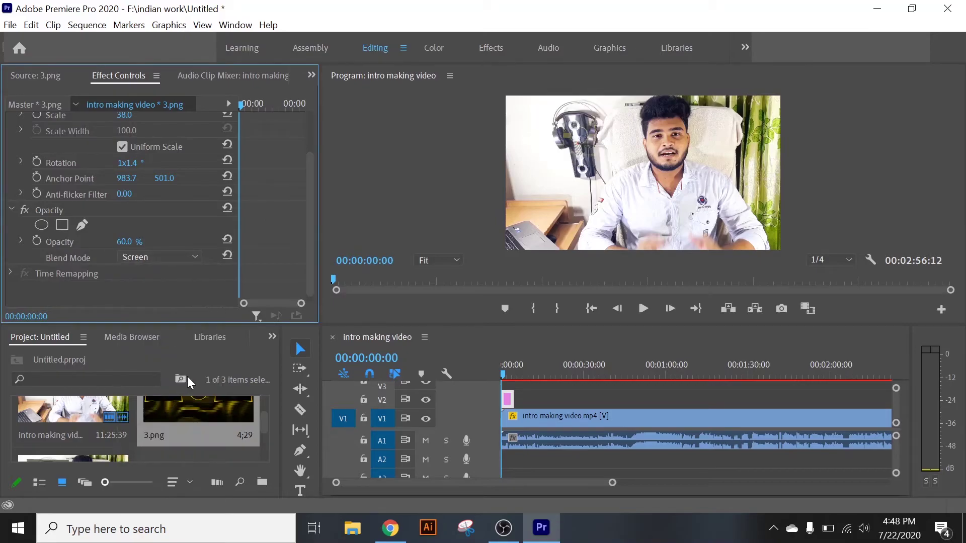
# - Restore the frame's opacity to 100%
pyautogui.click(124, 242)
pyautogui.write('100')
pyautogui.press('Return')
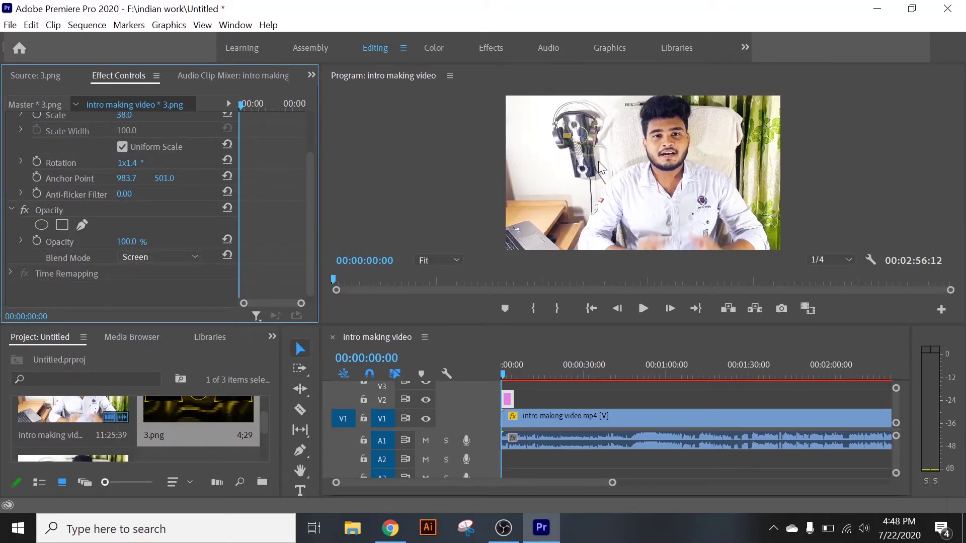
# - Try the Luminosity blend mode, then settle on Normal
pyautogui.click(168, 257)
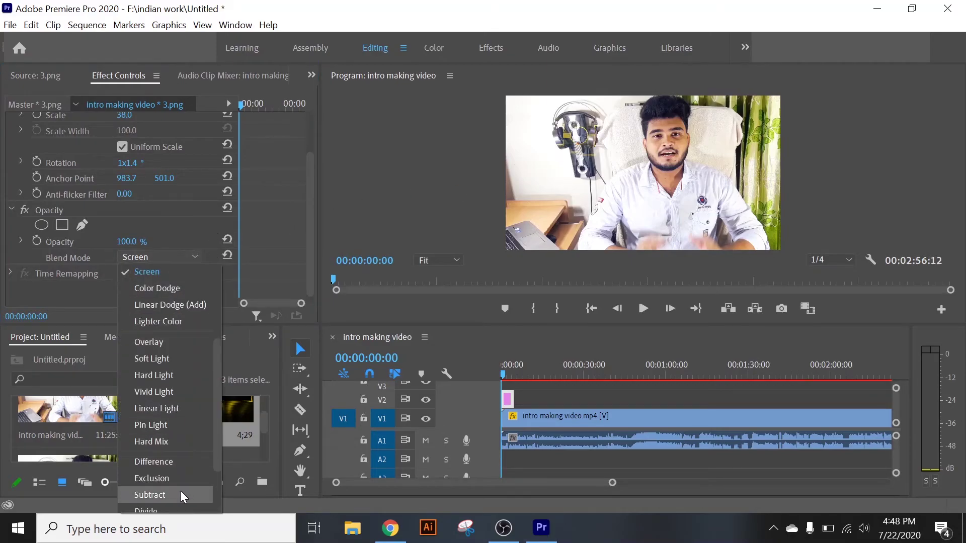
pyautogui.scroll(-2, 169, 495)
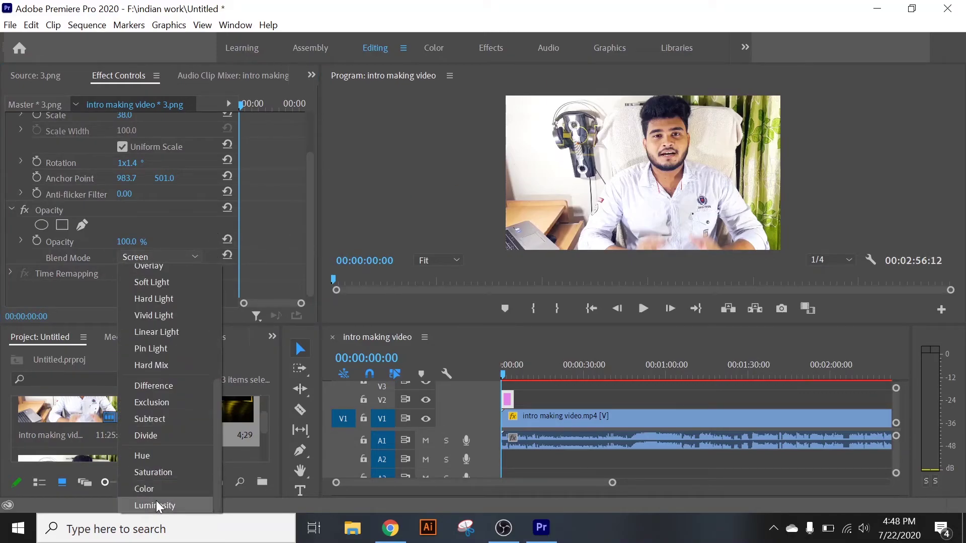
pyautogui.click(156, 500)
pyautogui.click(160, 258)
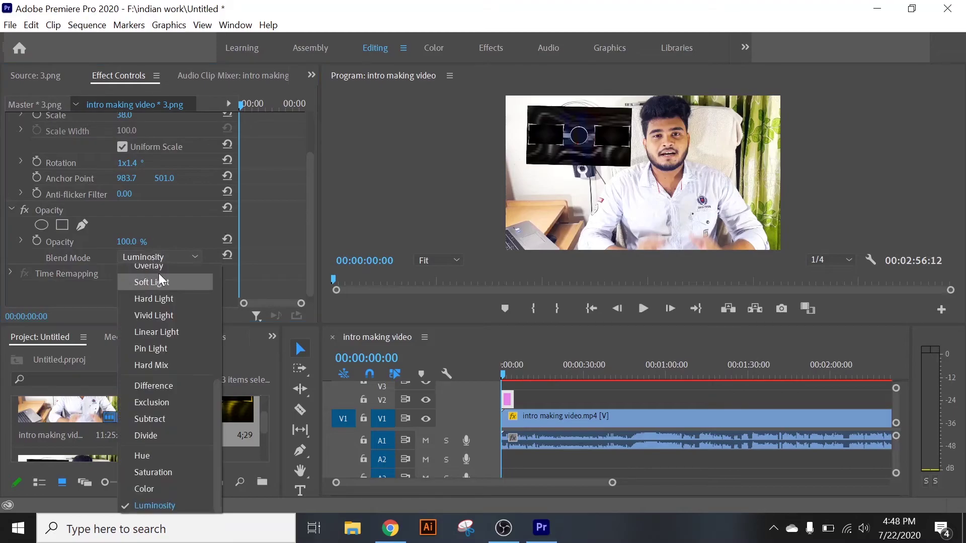
pyautogui.scroll(5, 158, 268)
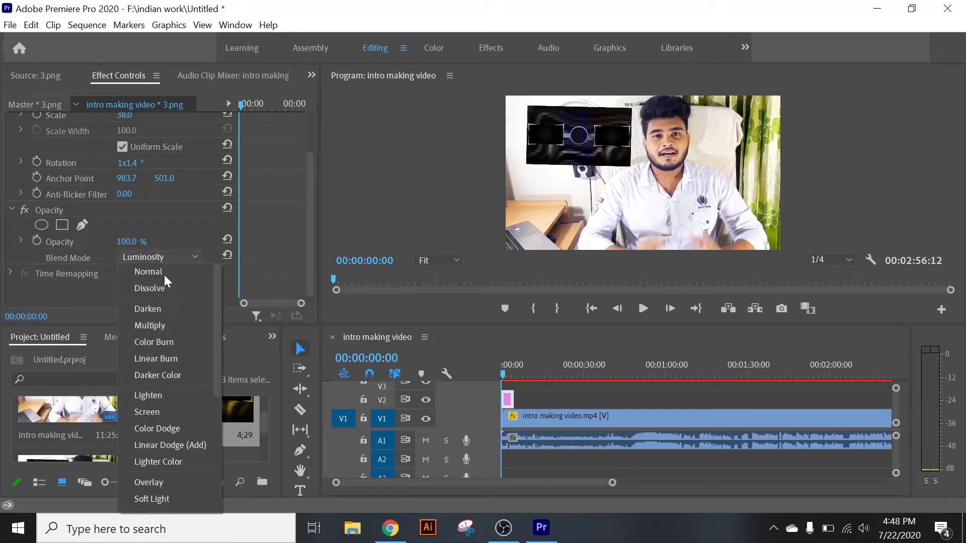
pyautogui.click(163, 272)
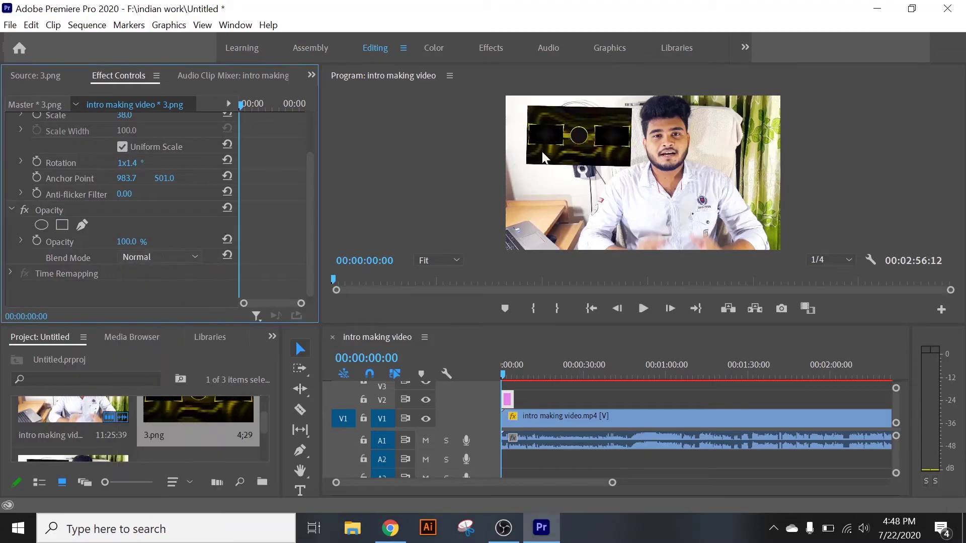
# - Expand and collapse the Time Remapping settings
pyautogui.moveTo(312, 171); pyautogui.dragTo(316, 264)
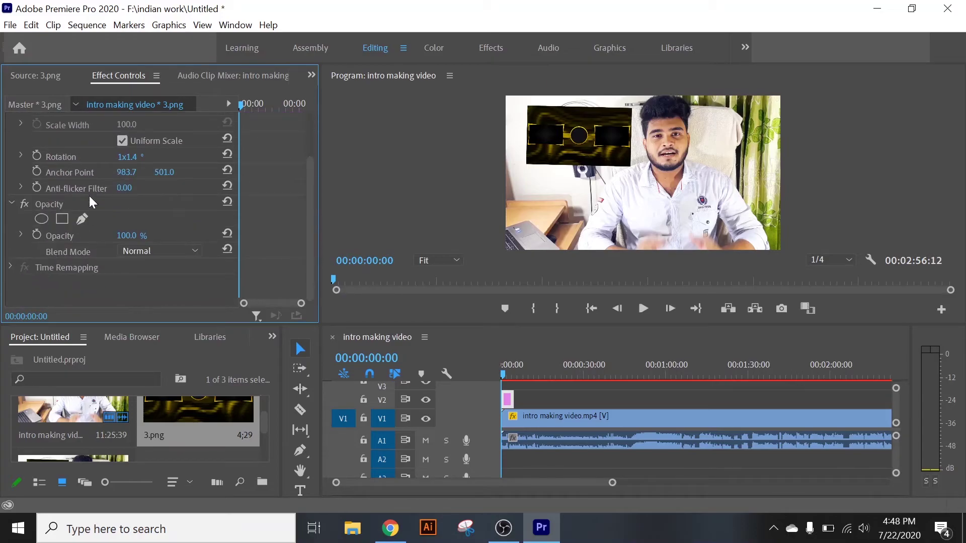
pyautogui.click(10, 268)
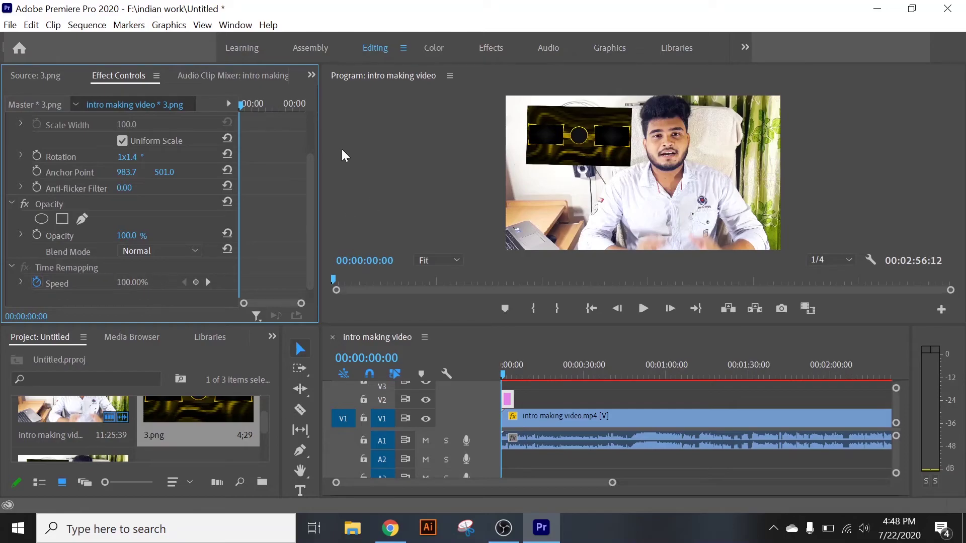
pyautogui.click(11, 266)
# - Zoom out the timeline and scrub the frame's Position to 397.2, 249.7
pyautogui.moveTo(311, 226); pyautogui.dragTo(316, 140)
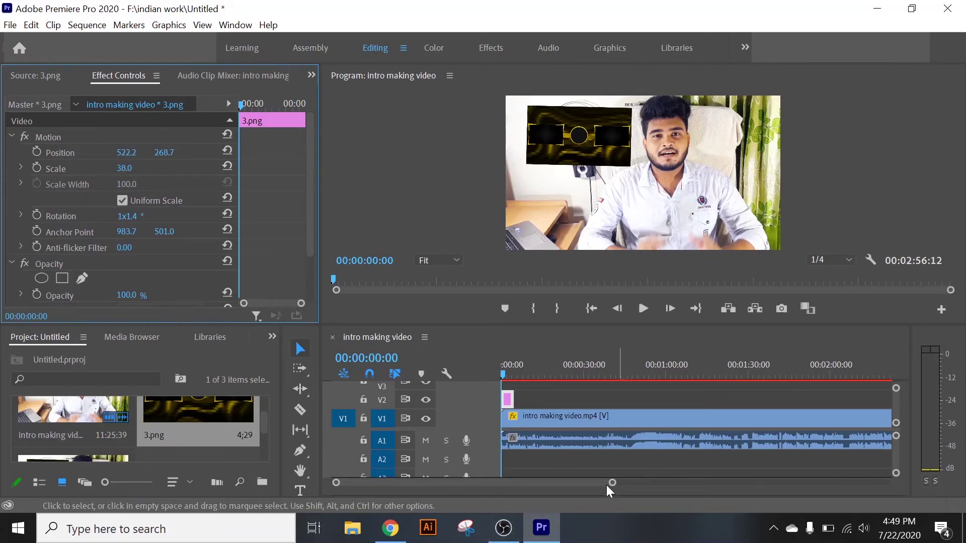
pyautogui.moveTo(612, 483); pyautogui.dragTo(677, 484)
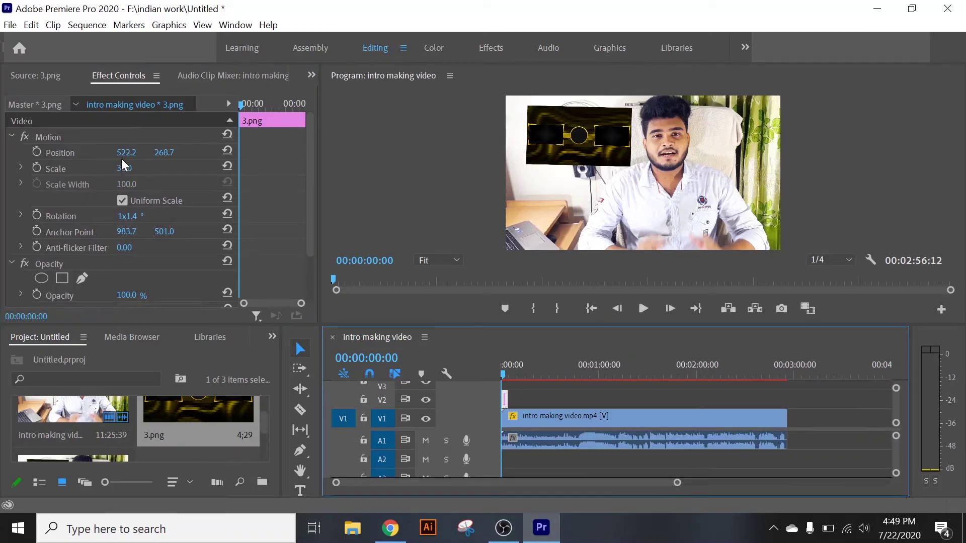
pyautogui.moveTo(126, 153); pyautogui.dragTo(24, 192)
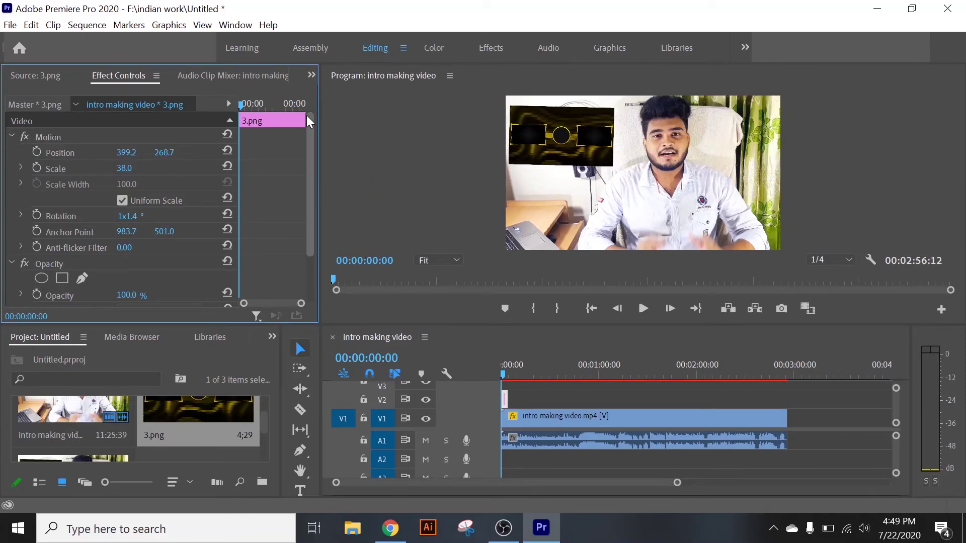
pyautogui.moveTo(170, 151)
pyautogui.mouseDown()
pyautogui.moveTo(123, 153)
pyautogui.moveTo(174, 153)
pyautogui.moveTo(160, 152)
pyautogui.mouseUp()
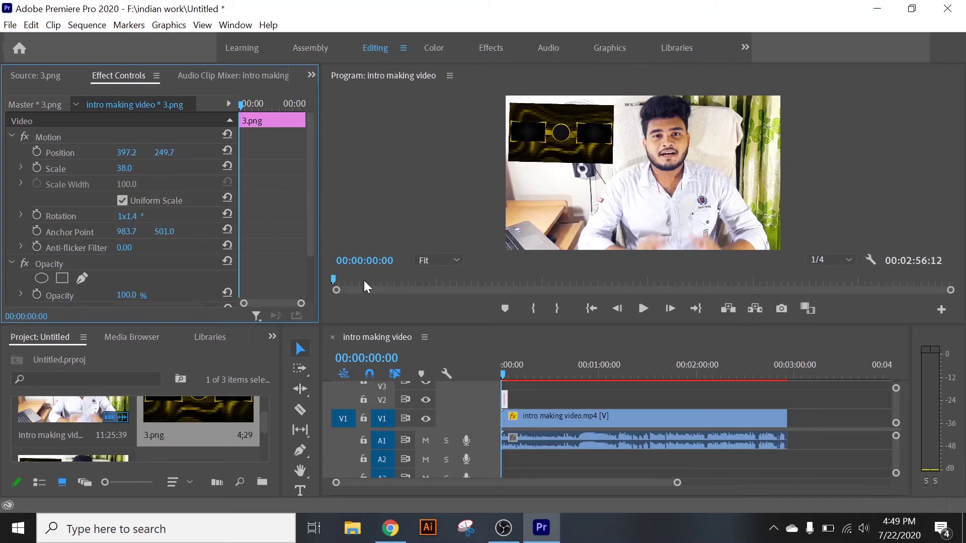
pyautogui.scroll(-2, 302, 221)
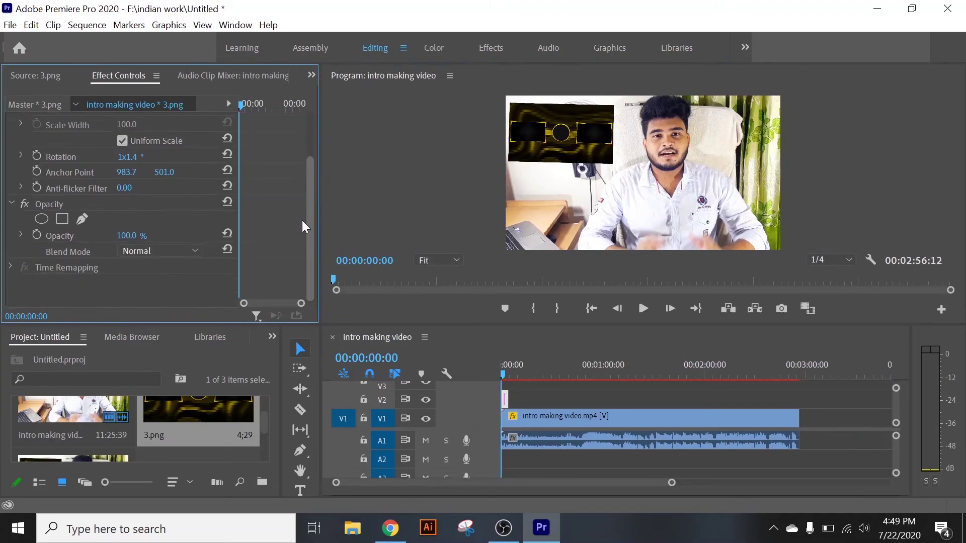
pyautogui.scroll(2, 307, 128)
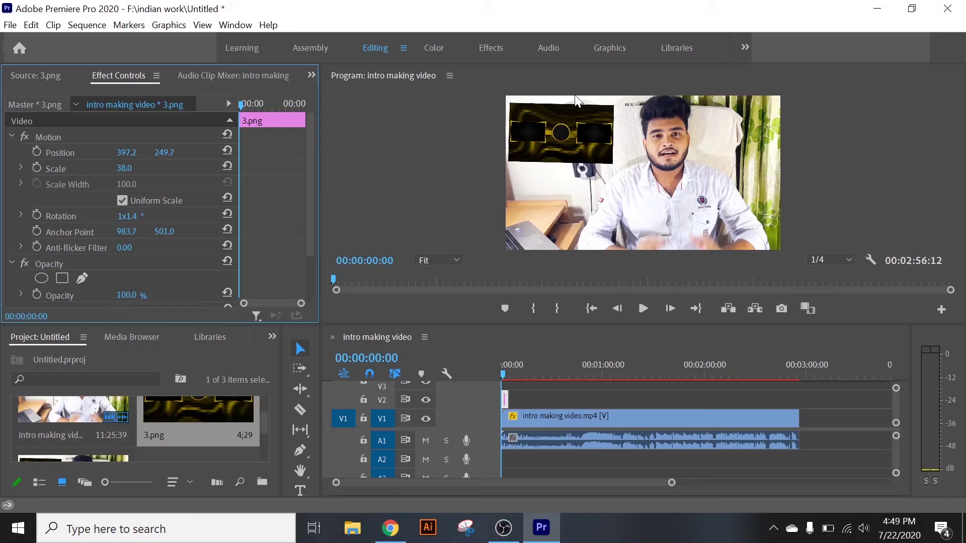
pyautogui.click(557, 119)
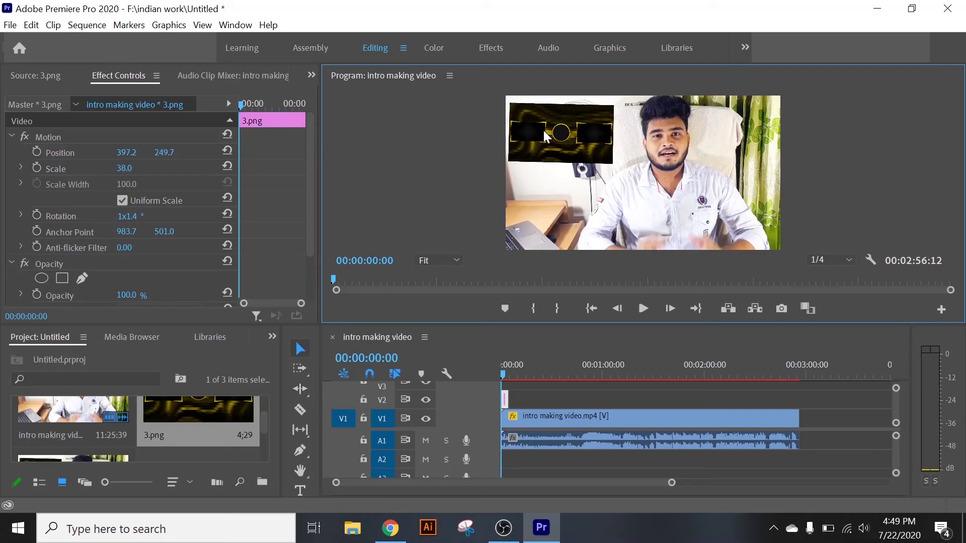
# - Drag the frame into the upper-left corner of the Program Monitor, ending at Position 423.6, 249.7
pyautogui.click(566, 134)
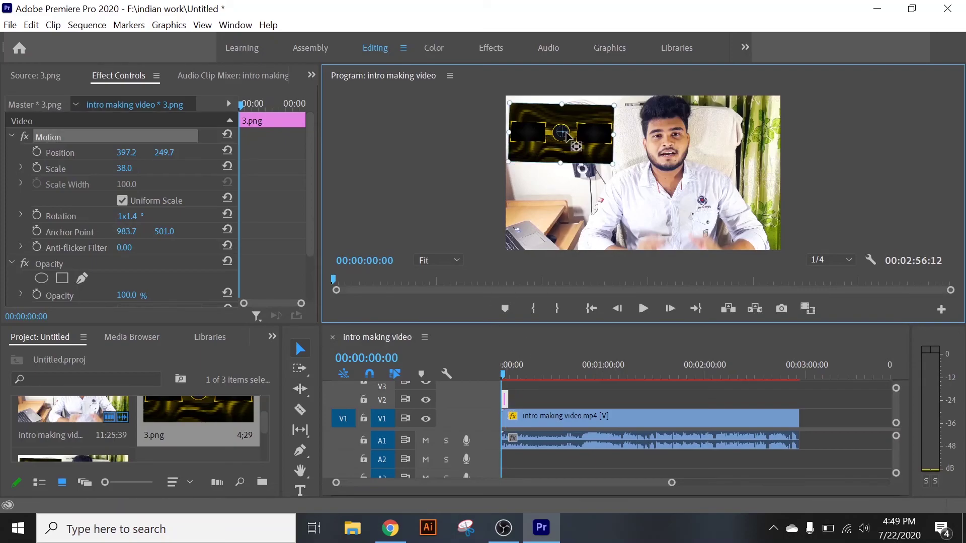
pyautogui.moveTo(598, 128); pyautogui.dragTo(703, 199)
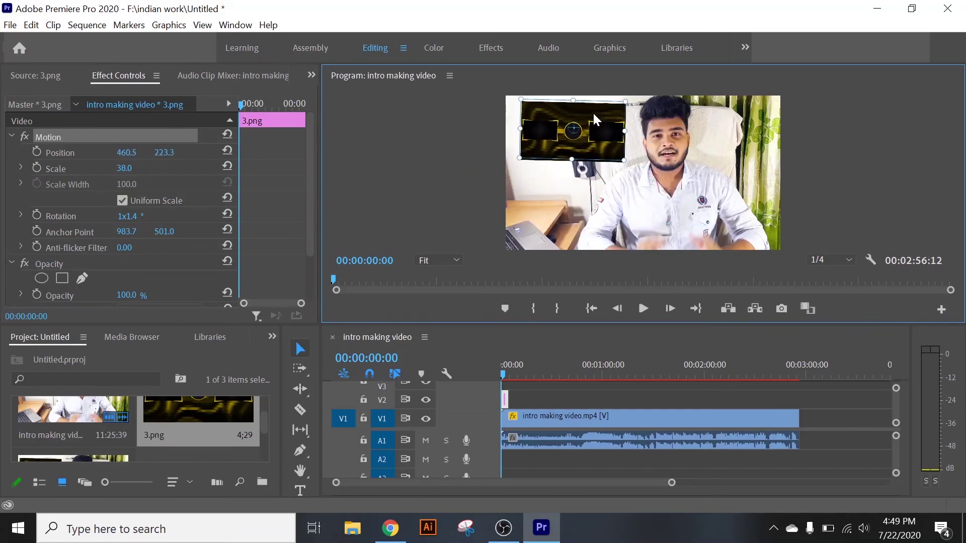
pyautogui.moveTo(703, 200); pyautogui.dragTo(592, 115)
pyautogui.click(886, 139)
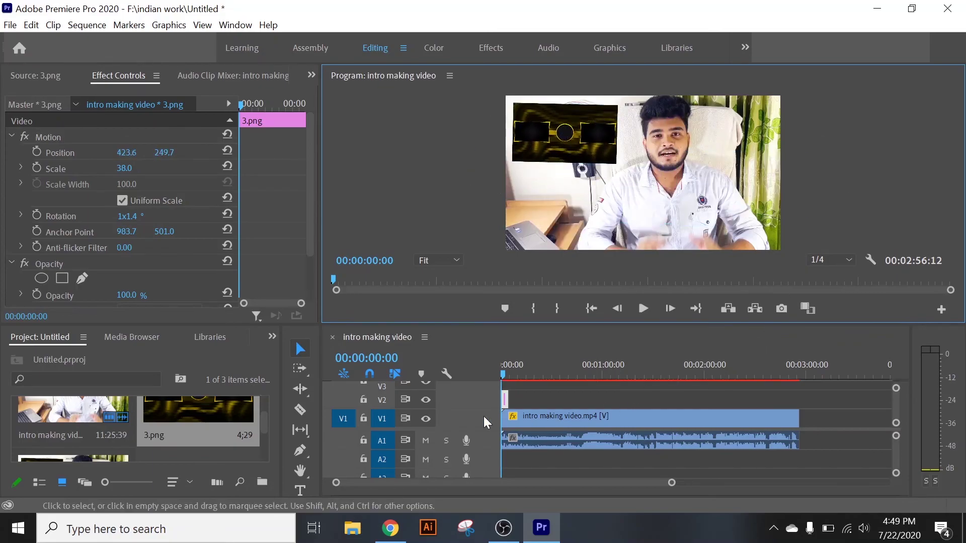
pyautogui.moveTo(311, 183)
pyautogui.mouseDown()
pyautogui.moveTo(311, 230)
pyautogui.moveTo(309, 147)
pyautogui.mouseUp()
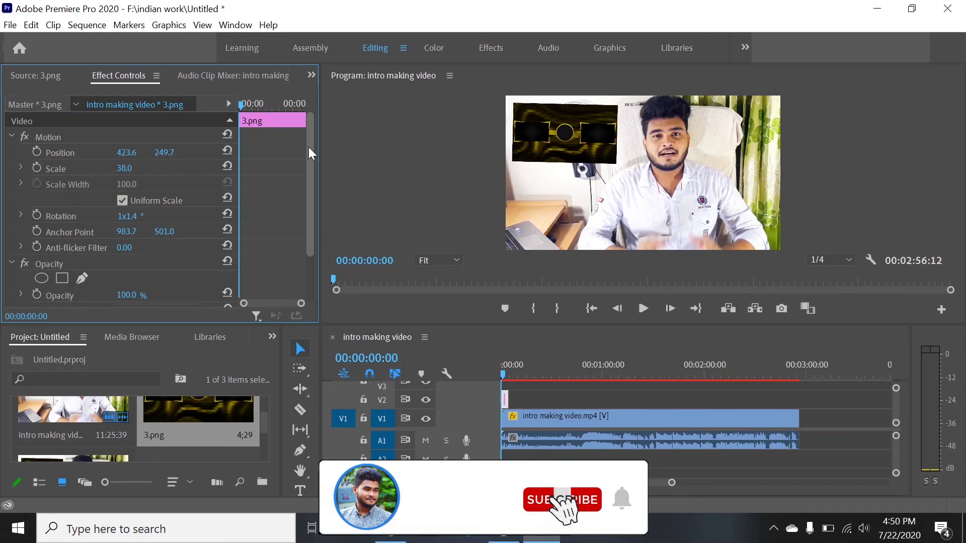